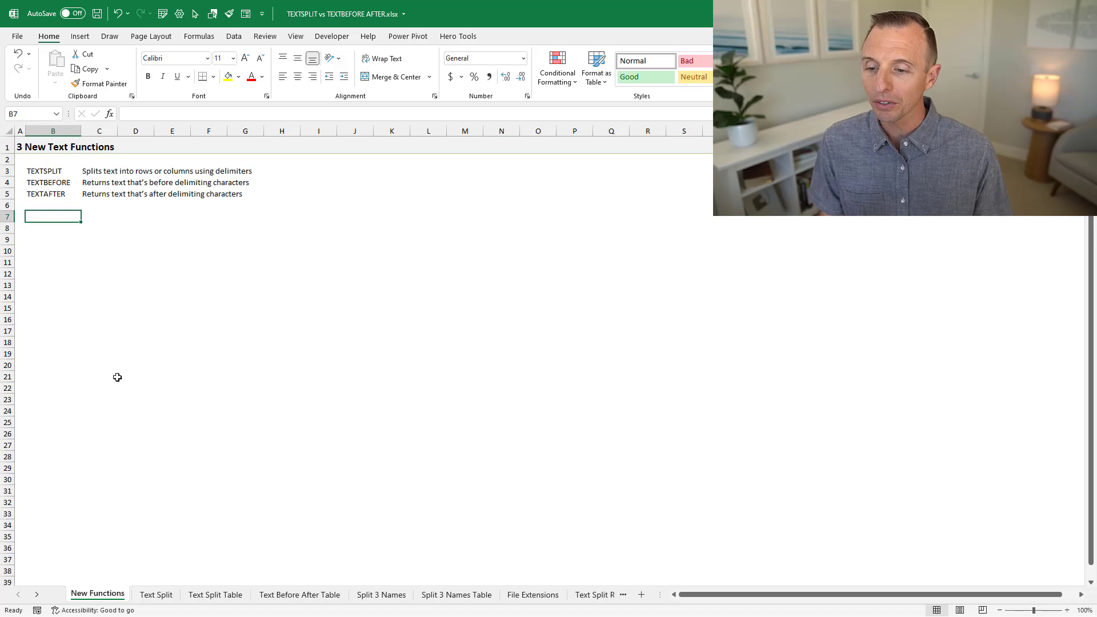
Step: On the Text Split sheet, enter =TEXTSPLIT(A4," ") in cell B4 to split the first full name at the space
{"action": "left_click", "coordinate": [158, 596]}
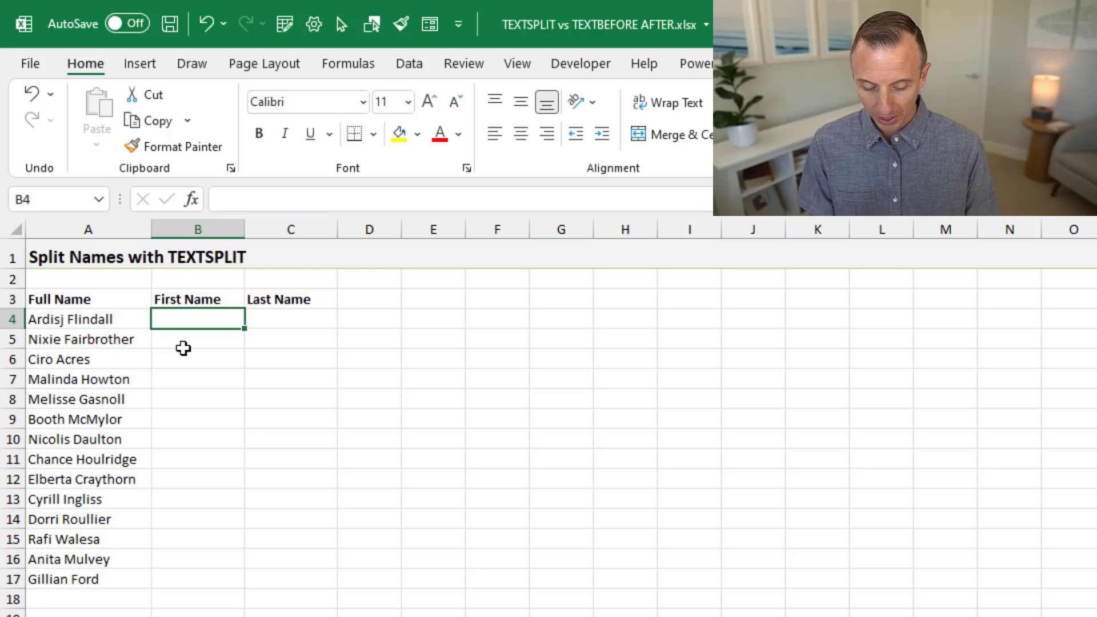
{"action": "type", "text": "=textp"}
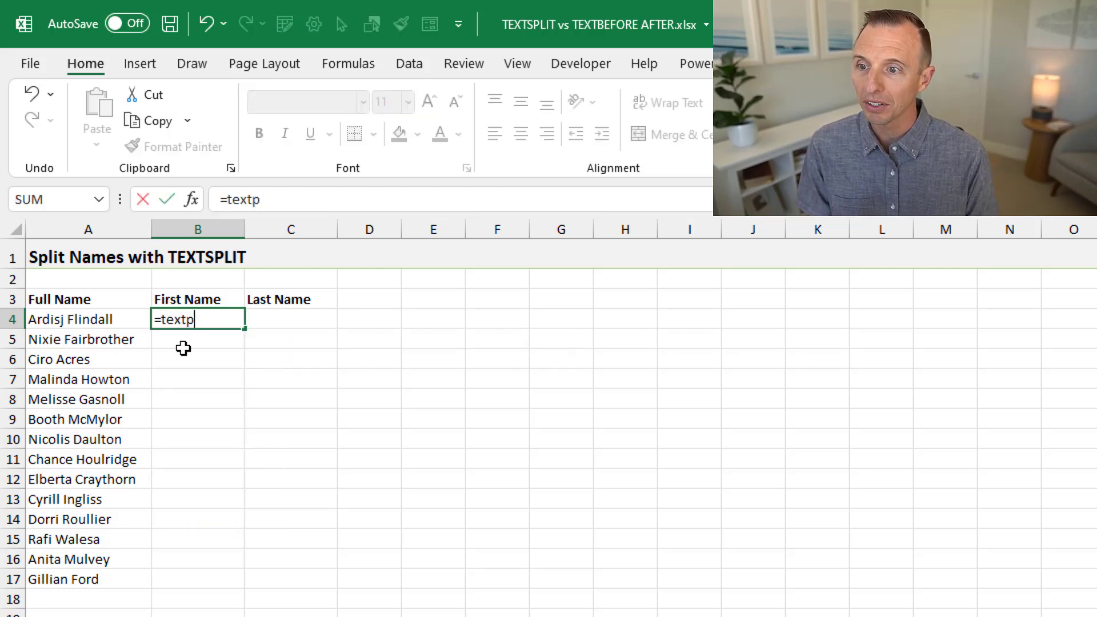
{"action": "key", "text": "BackSpace"}
{"action": "type", "text": "sp"}
{"action": "key", "text": "Tab"}
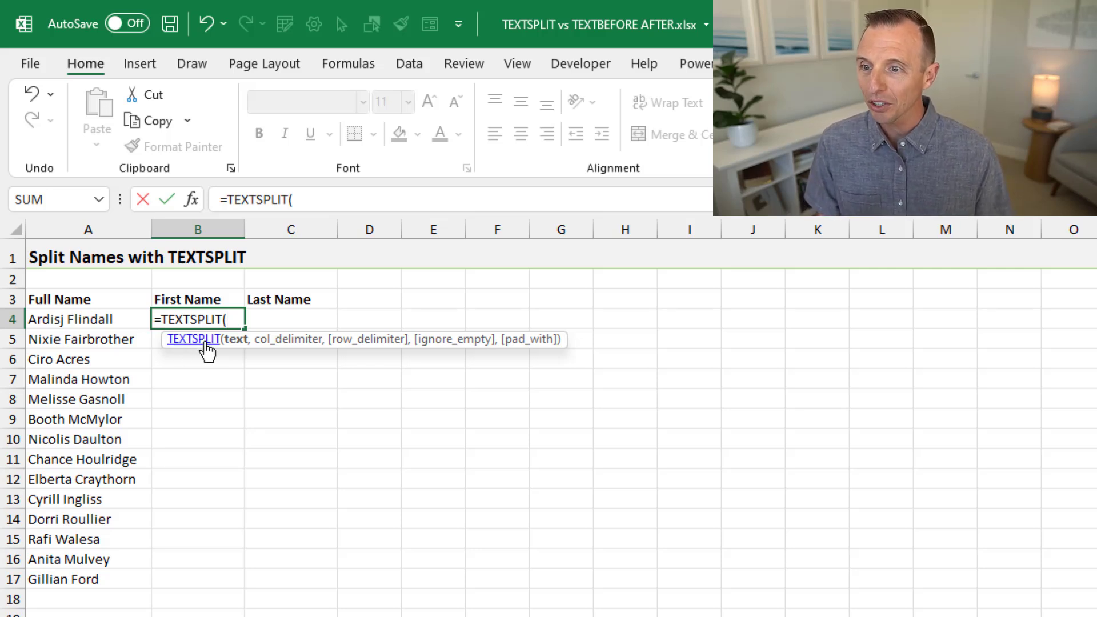
{"action": "left_click", "coordinate": [102, 317]}
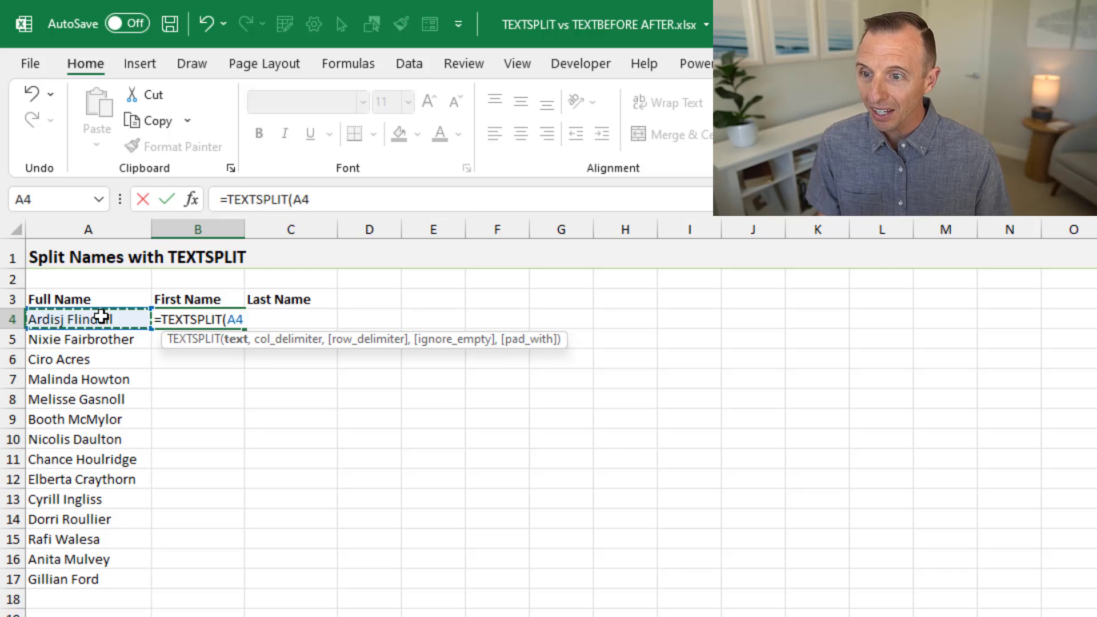
{"action": "type", "text": ","}
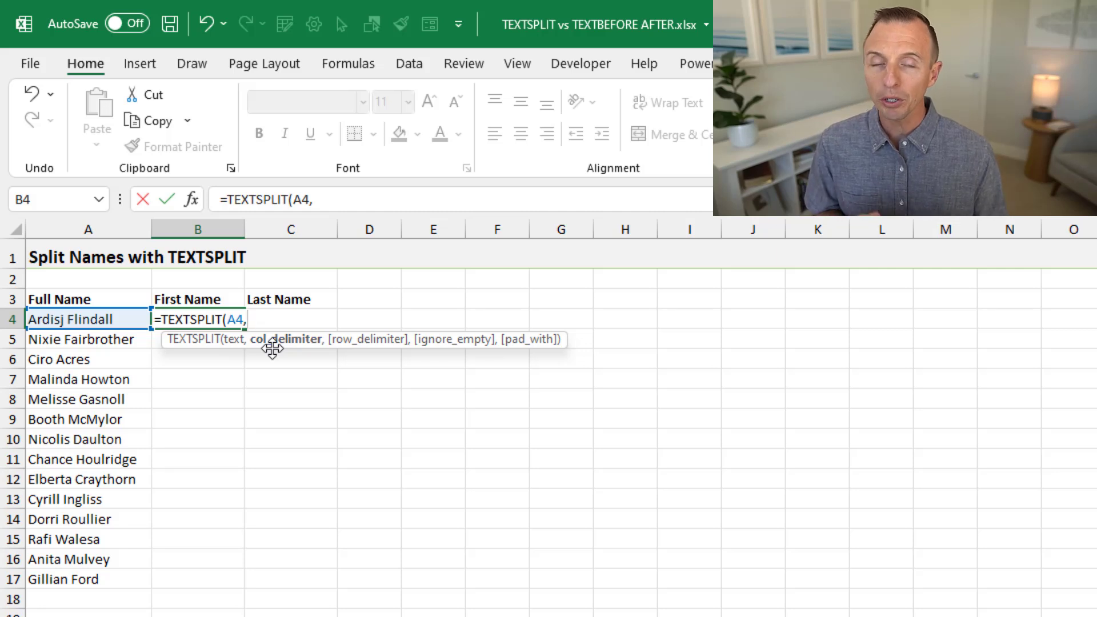
{"action": "type", "text": "\" \""}
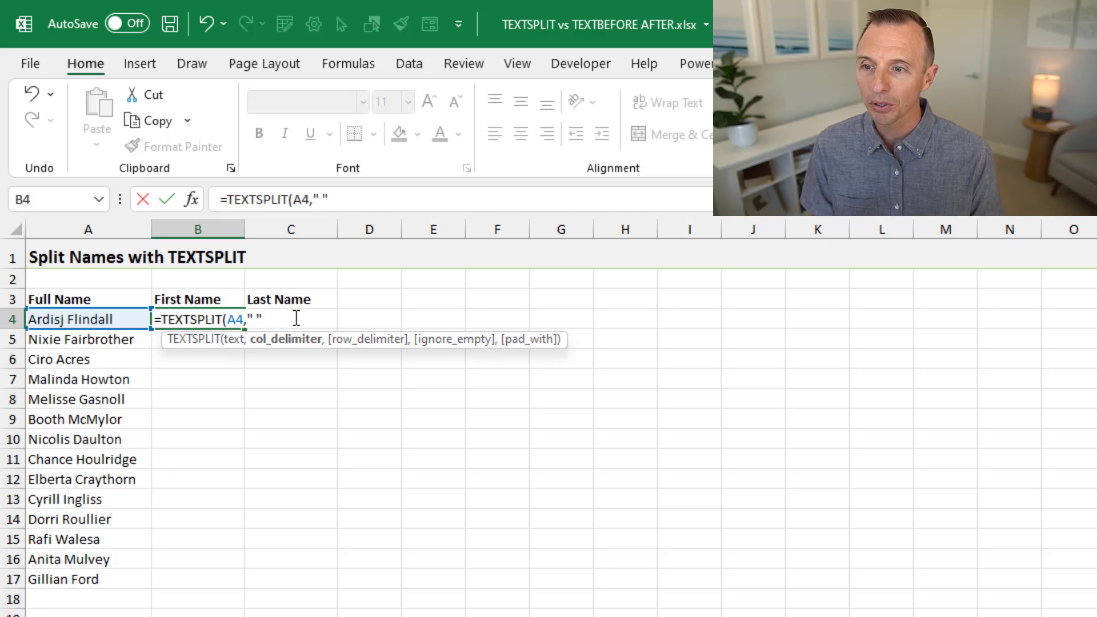
{"action": "type", "text": ")"}
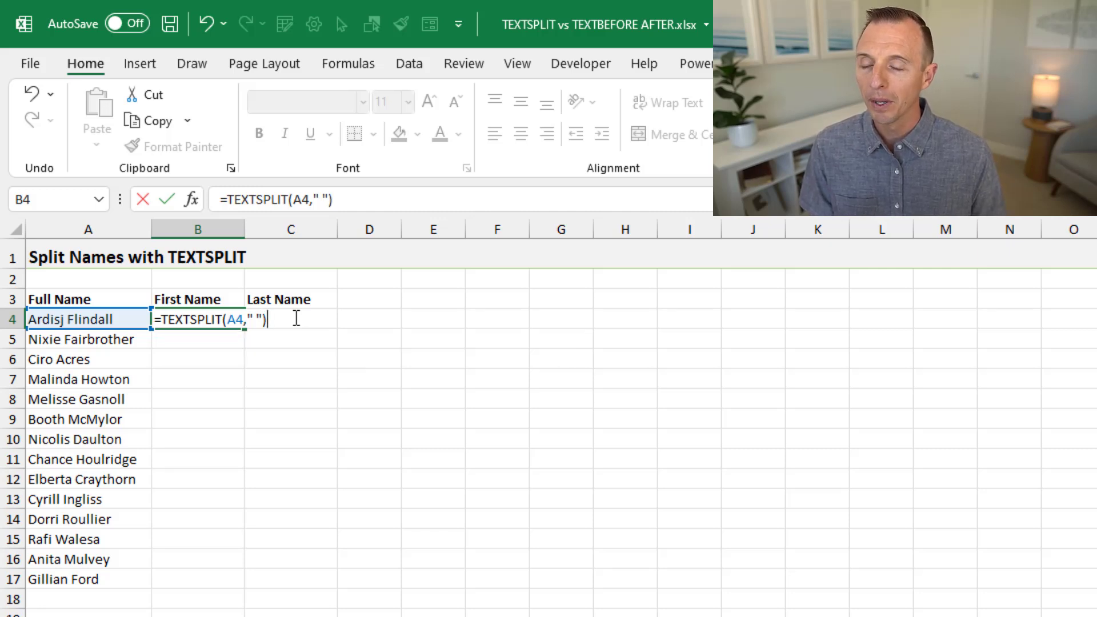
{"action": "key", "text": "Return"}
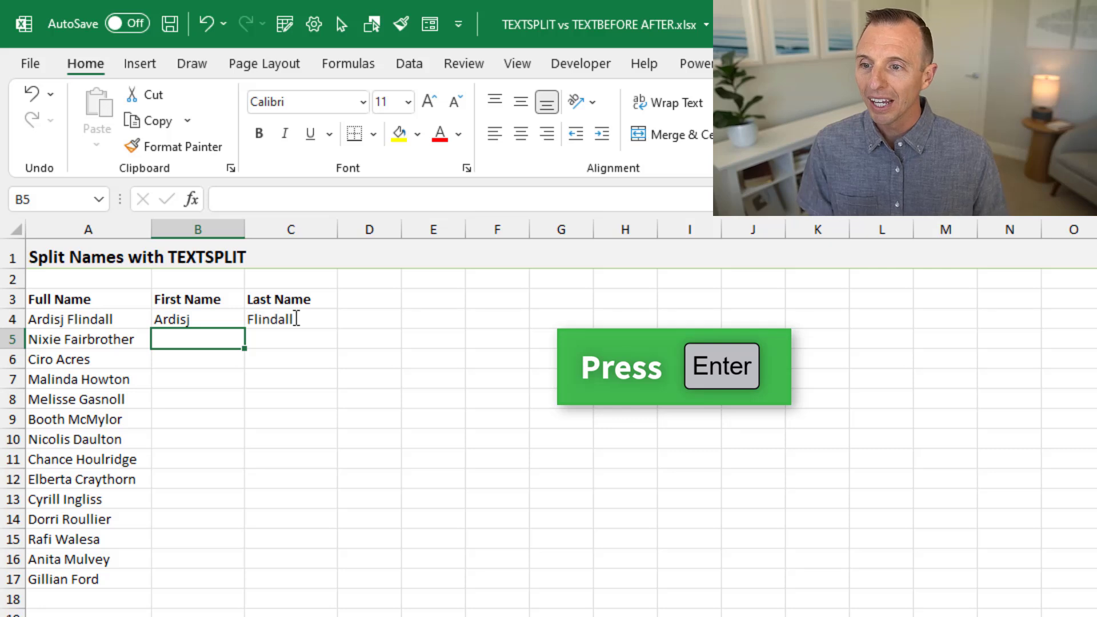
Step: Copy the TEXTSPLIT formula from B4 down through B17 and inspect the copied formulas in B5 to B7
{"action": "left_click", "coordinate": [218, 320]}
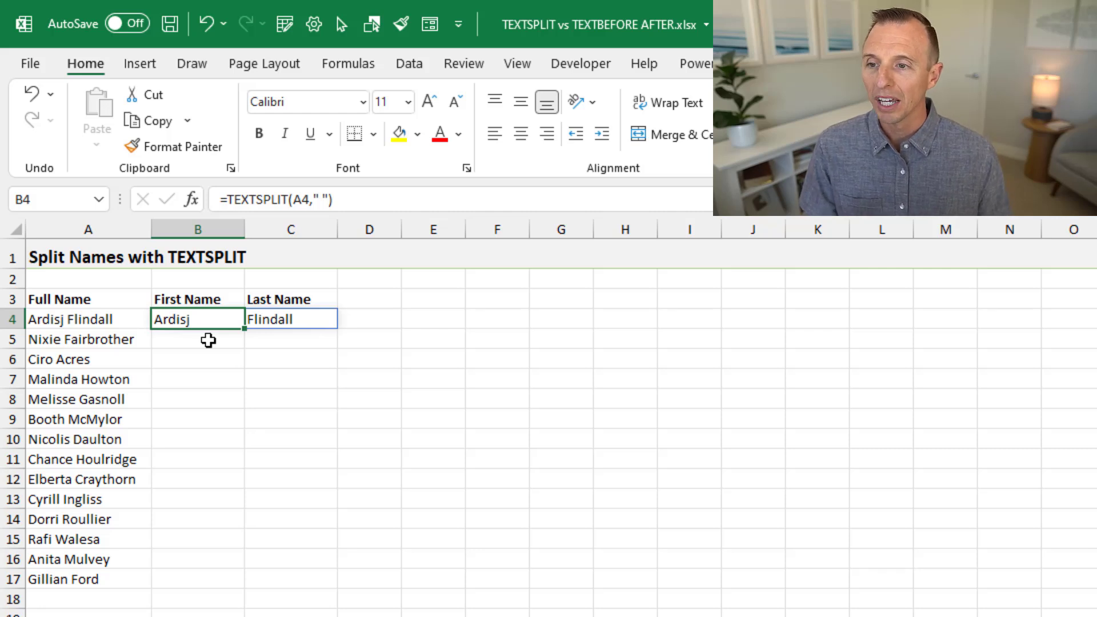
{"action": "left_click_drag", "start_coordinate": [244, 328], "coordinate": [221, 588]}
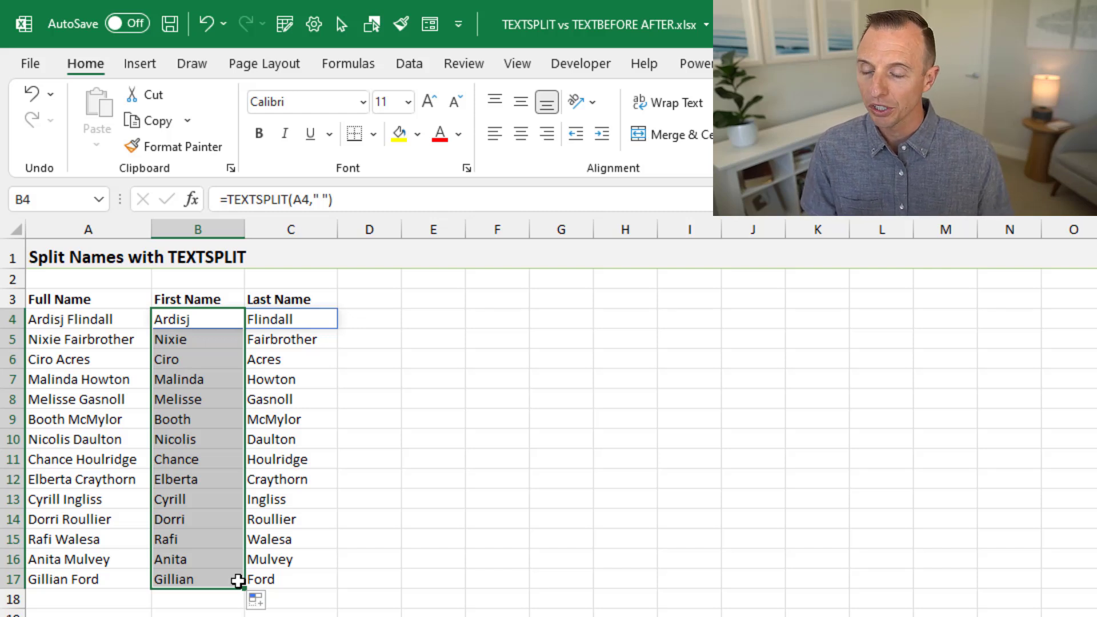
{"action": "left_click", "coordinate": [199, 338]}
{"action": "left_click", "coordinate": [210, 359]}
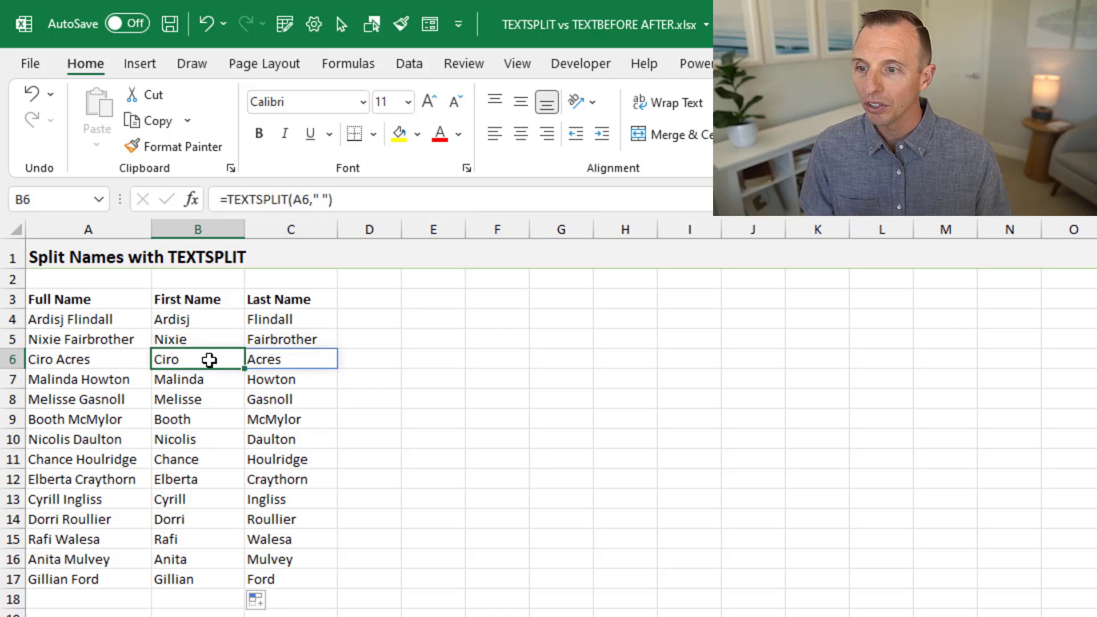
{"action": "left_click", "coordinate": [218, 383]}
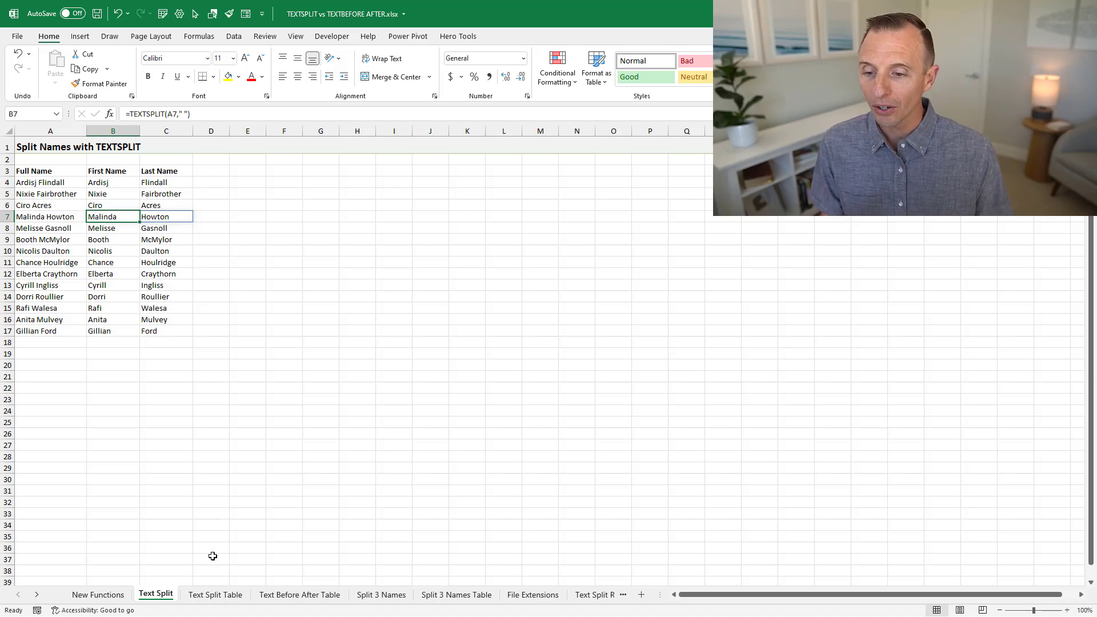
Step: On the Text Split Table sheet, enter =TEXTSPLIT([@[Full Name]]," ") in cell B4 beside the Full Name column
{"action": "left_click", "coordinate": [215, 595]}
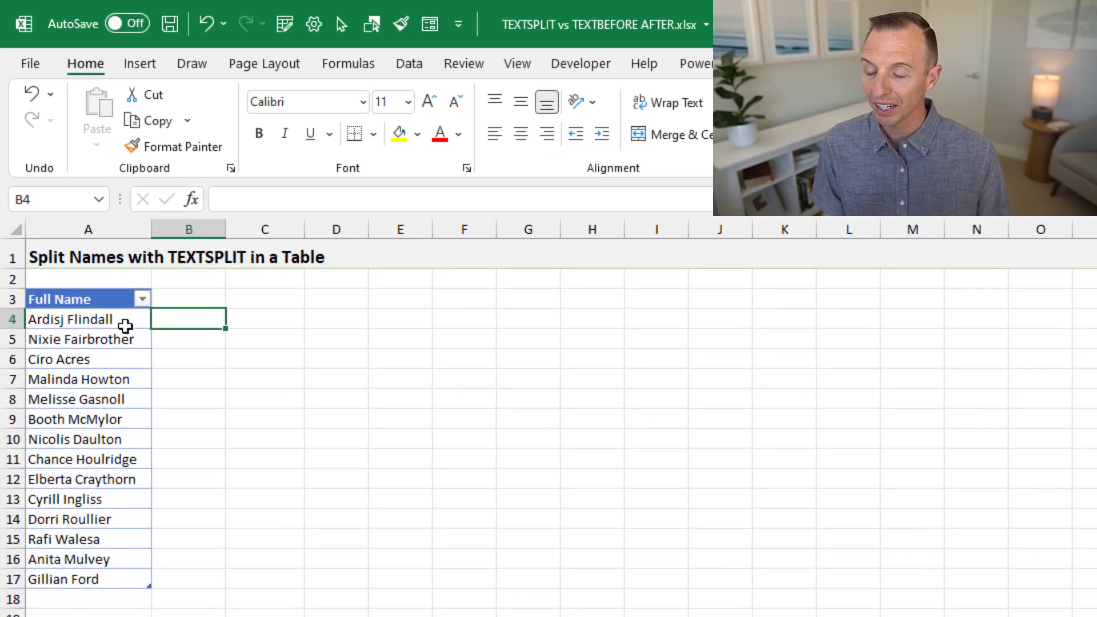
{"action": "type", "text": "=te"}
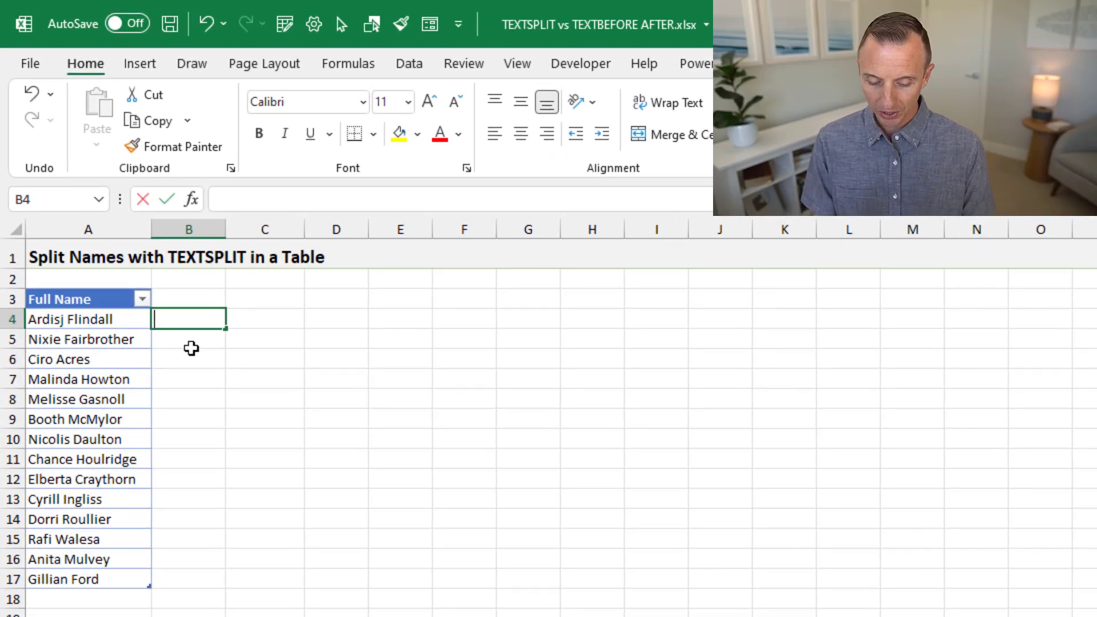
{"action": "key", "text": "Down"}
{"action": "key", "text": "Down"}
{"action": "key", "text": "Down"}
{"action": "key", "text": "Down"}
{"action": "key", "text": "Tab"}
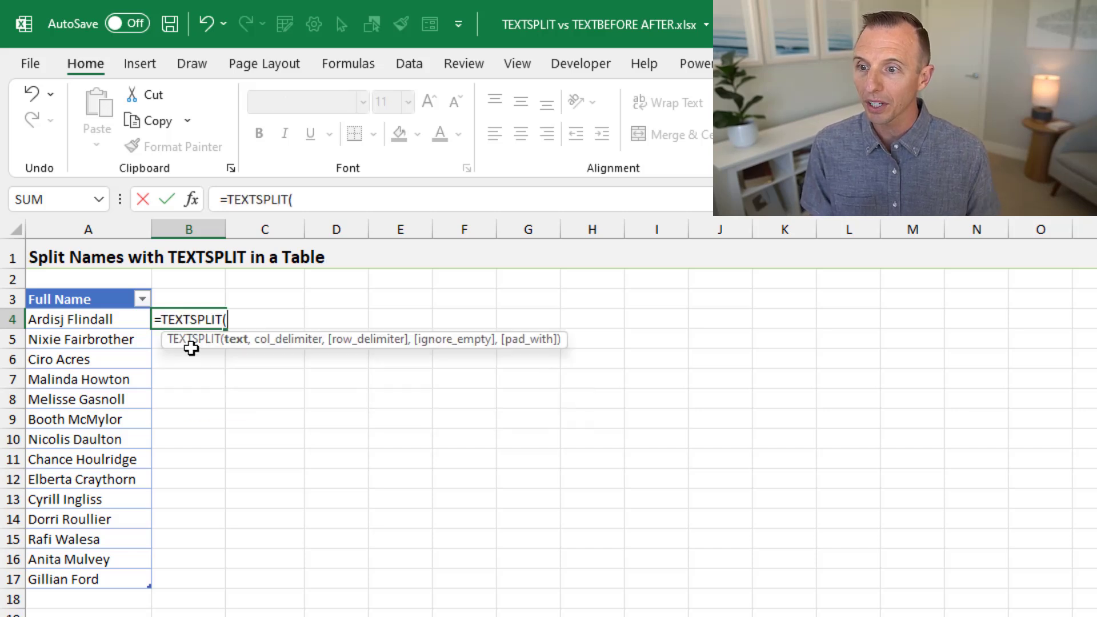
{"action": "key", "text": "Left"}
{"action": "type", "text": ","}
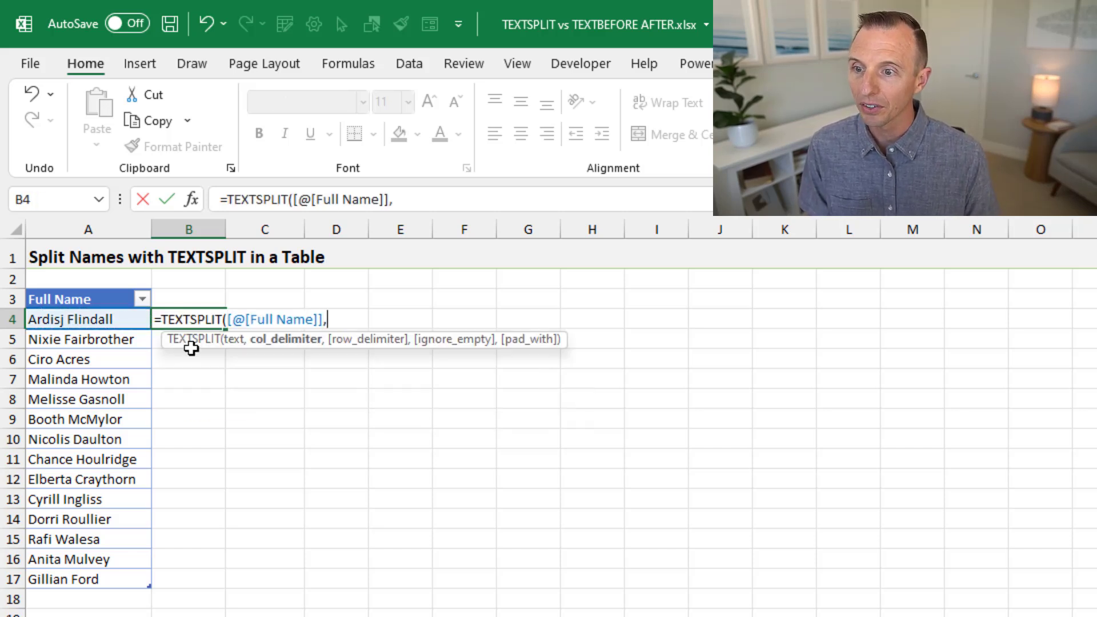
{"action": "type", "text": "\" \""}
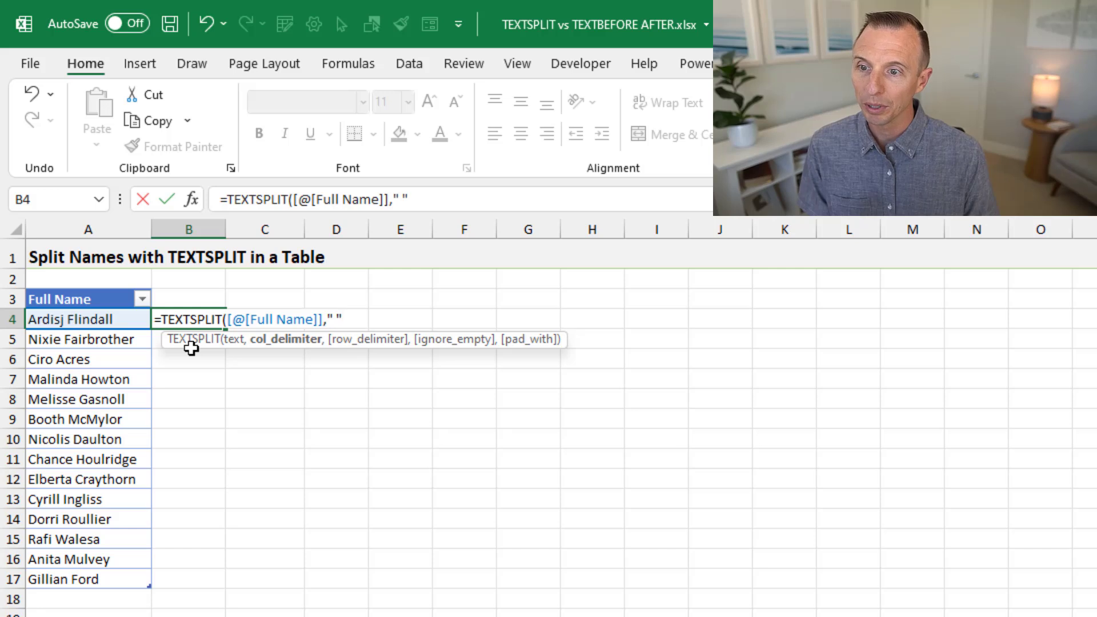
{"action": "key", "text": "Return"}
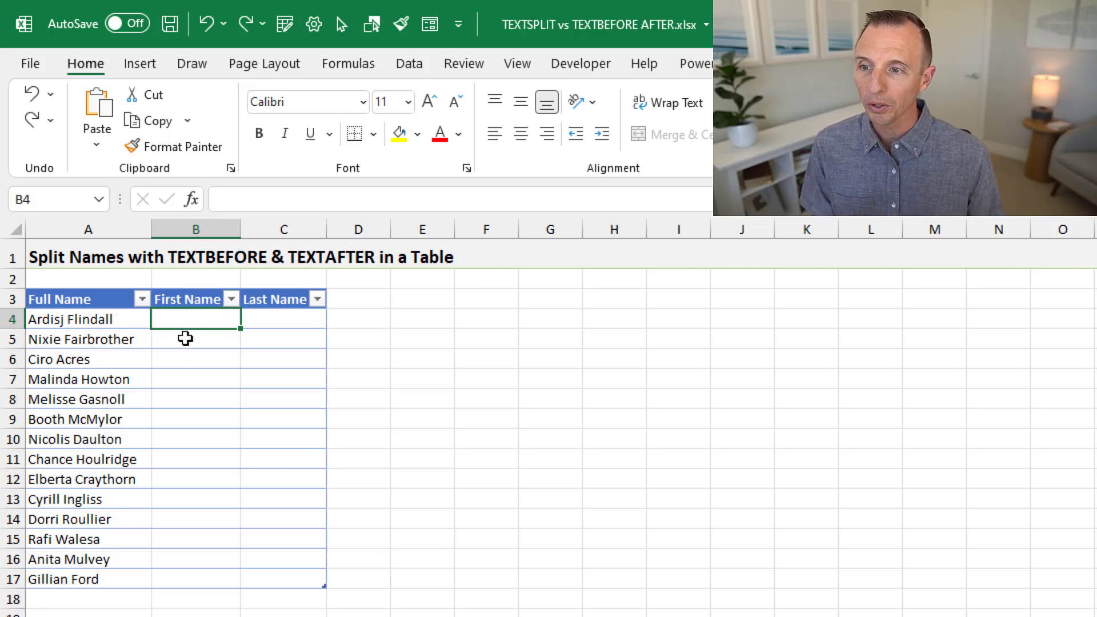
Step: Fill the table's First Name column with =TEXTBEFORE([@[Full Name]]," "), entered in cell B4
{"action": "type", "text": "=textbe"}
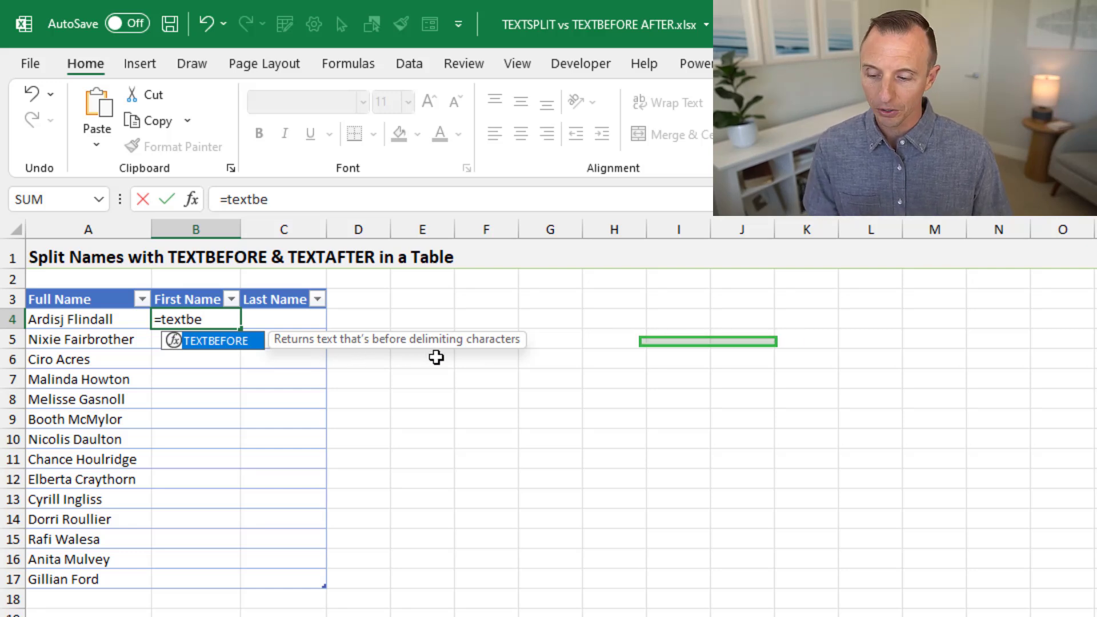
{"action": "key", "text": "Tab"}
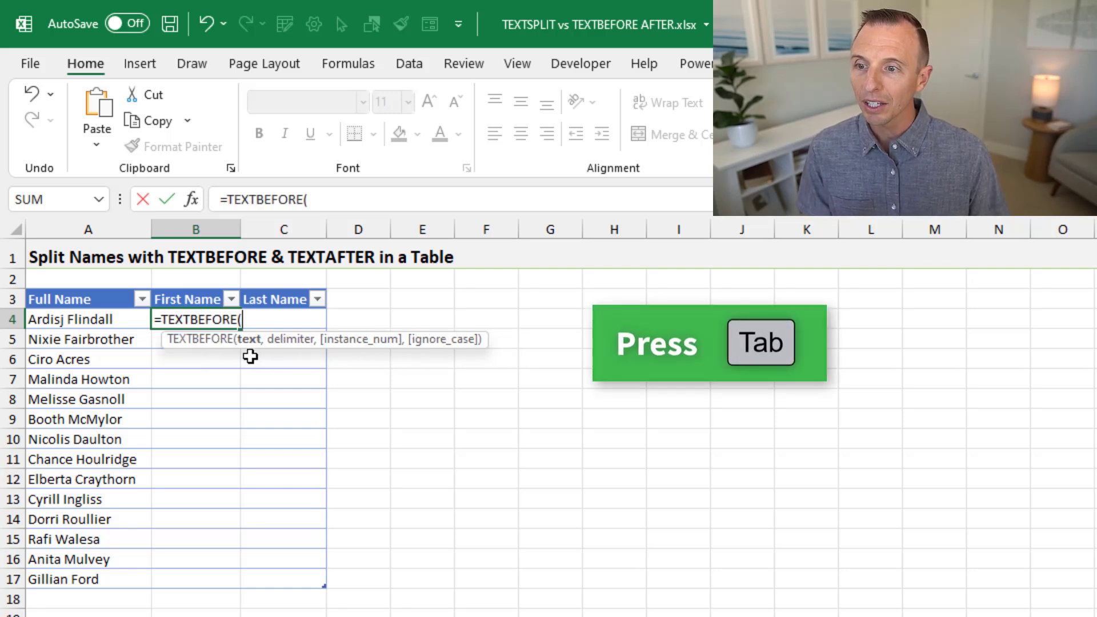
{"action": "left_click", "coordinate": [93, 319]}
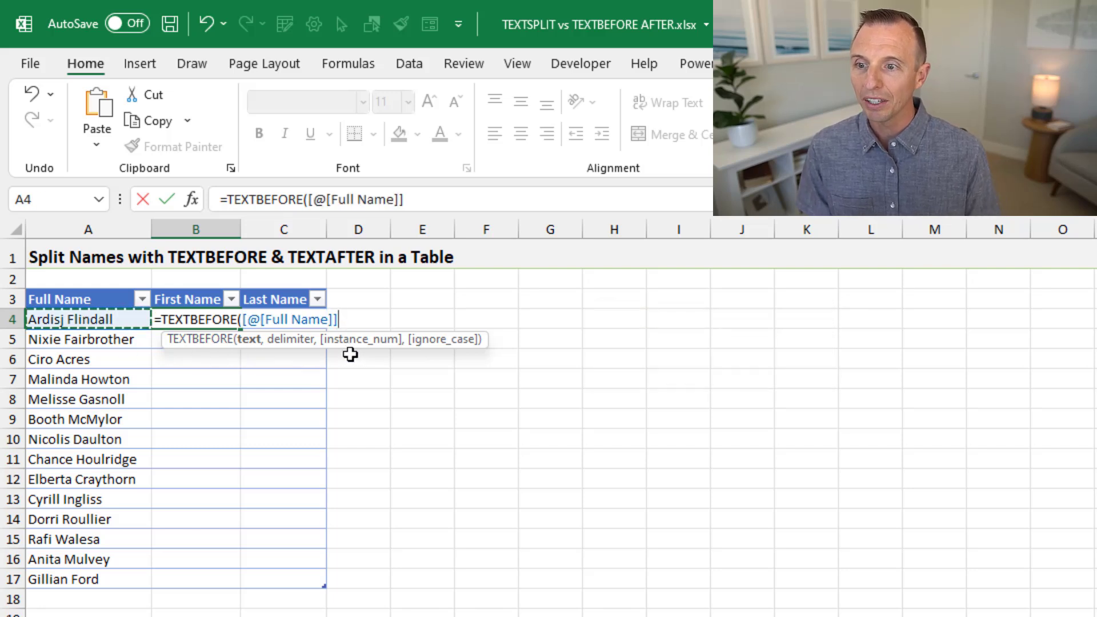
{"action": "type", "text": ",\" \""}
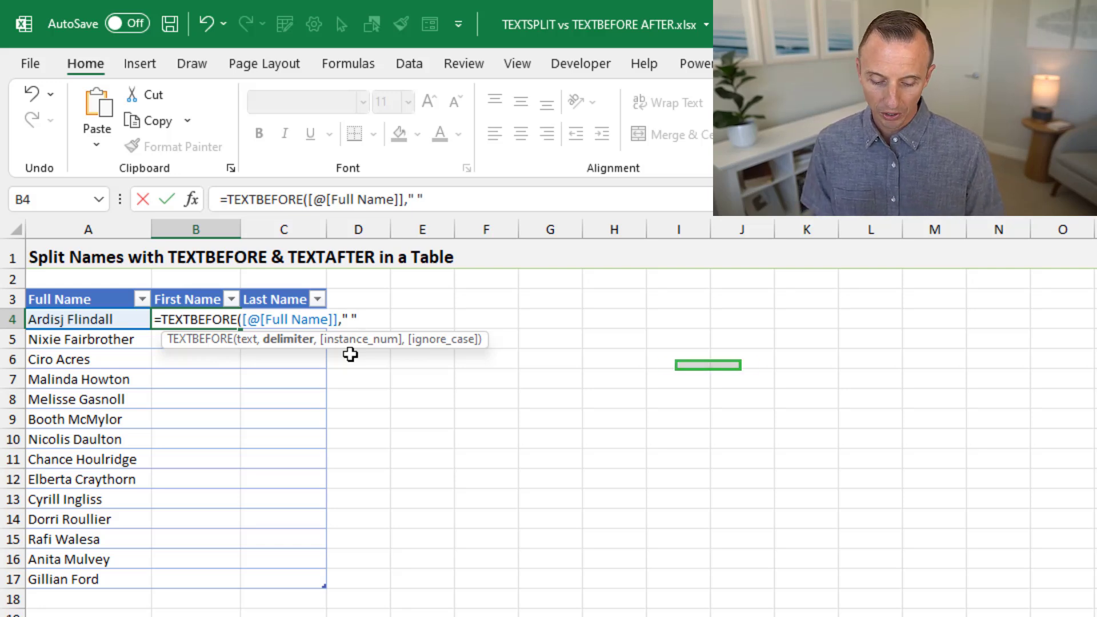
{"action": "key", "text": "Return"}
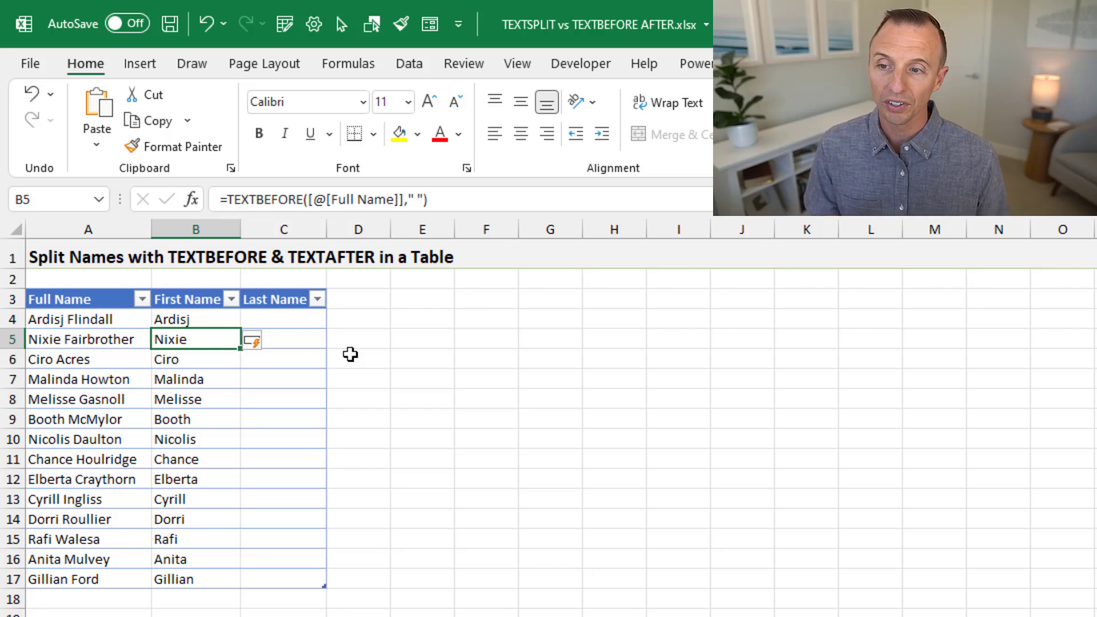
Step: Fill the table's Last Name column with =TEXTAFTER([@[Full Name]]," "), entered in cell C4
{"action": "left_click", "coordinate": [289, 317]}
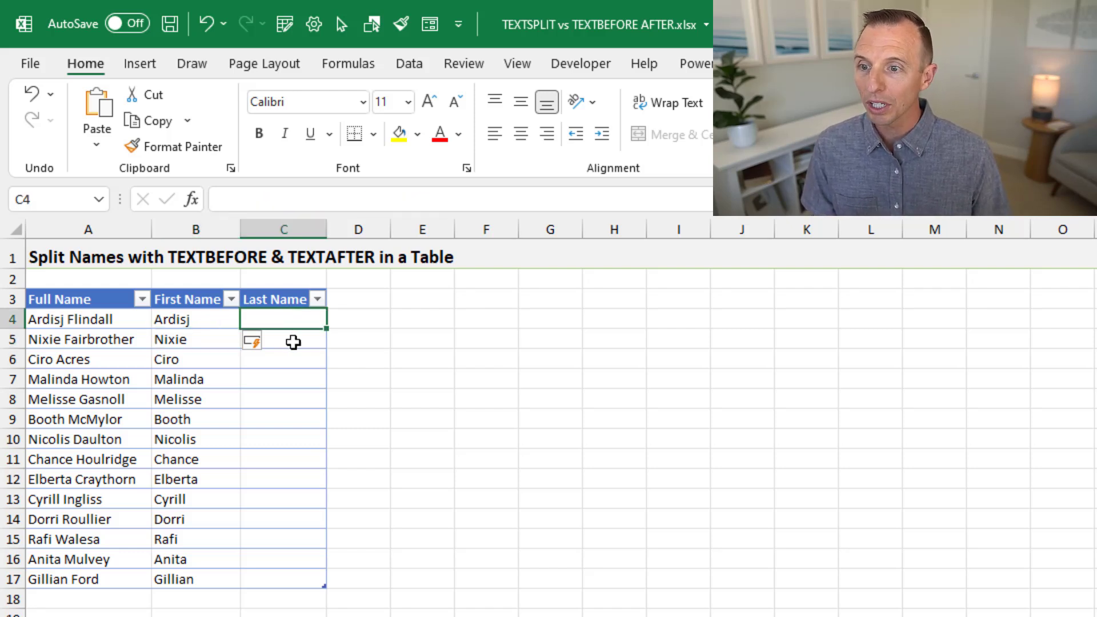
{"action": "type", "text": "=text"}
{"action": "type", "text": "af"}
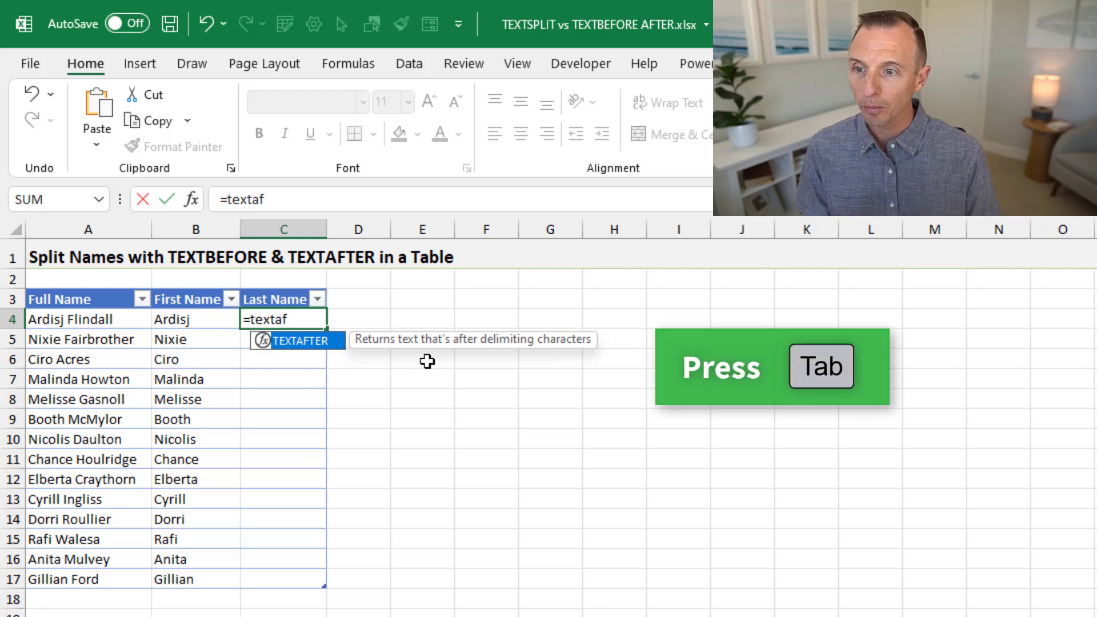
{"action": "key", "text": "Tab"}
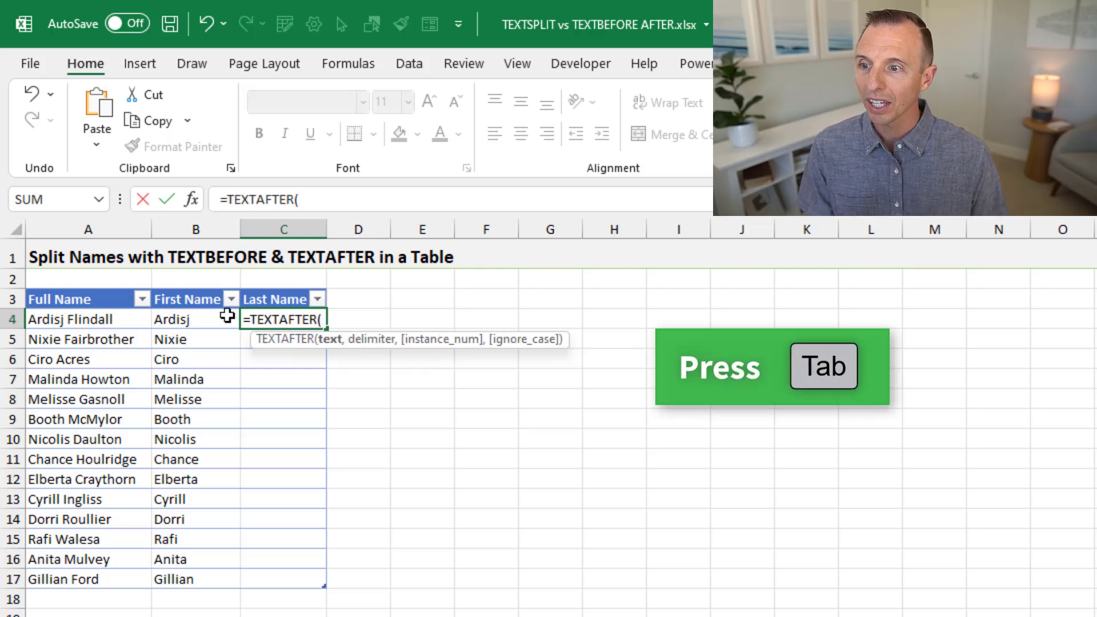
{"action": "left_click", "coordinate": [108, 320]}
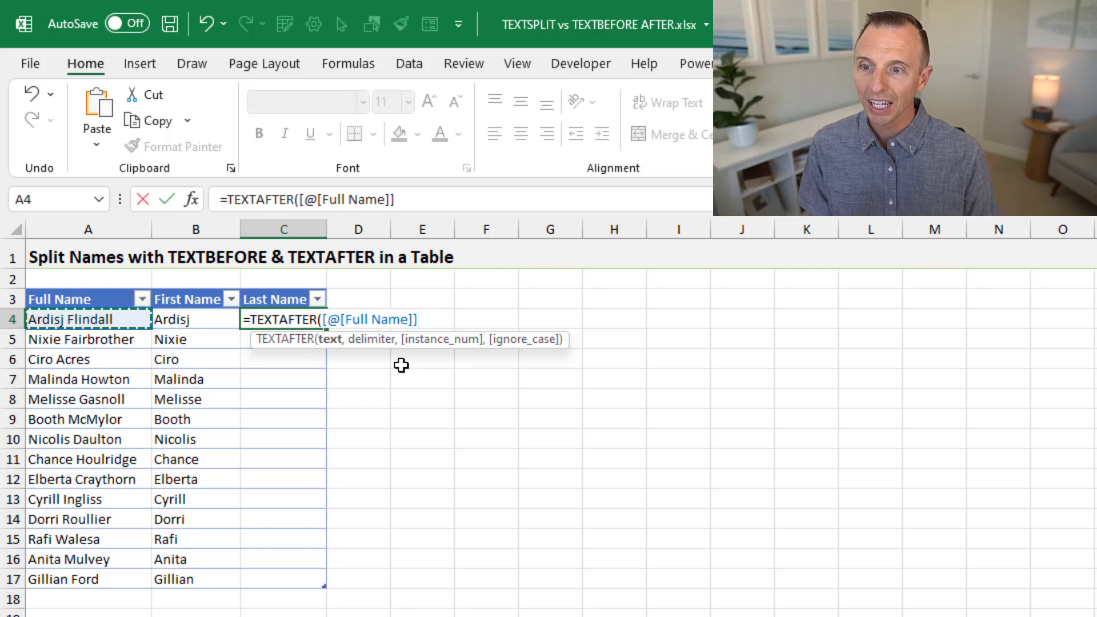
{"action": "type", "text": ",\" \""}
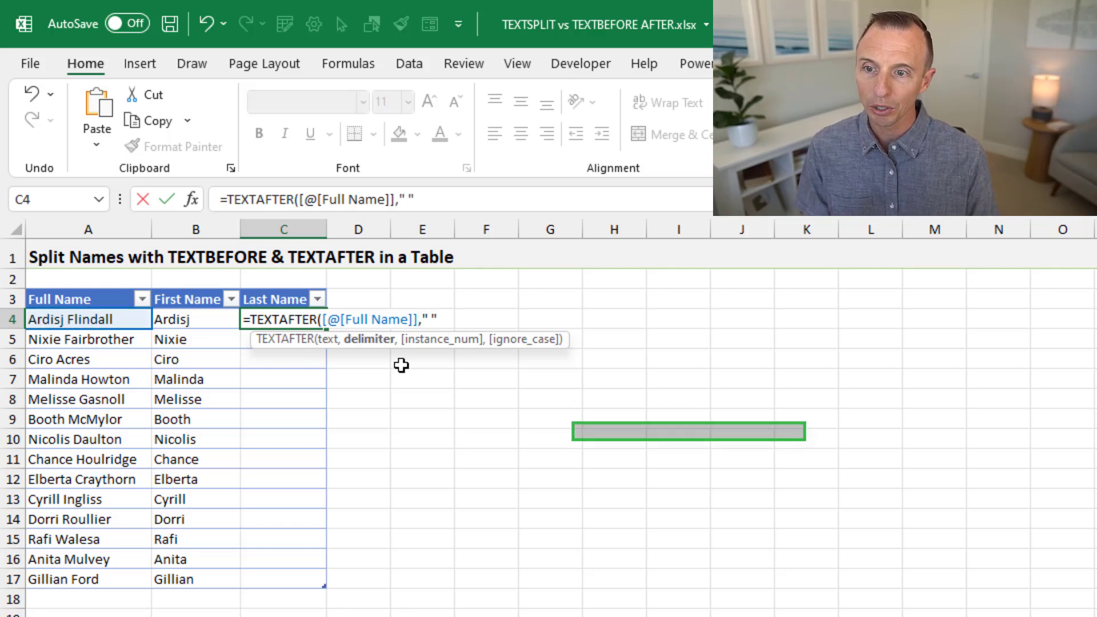
{"action": "key", "text": "Return"}
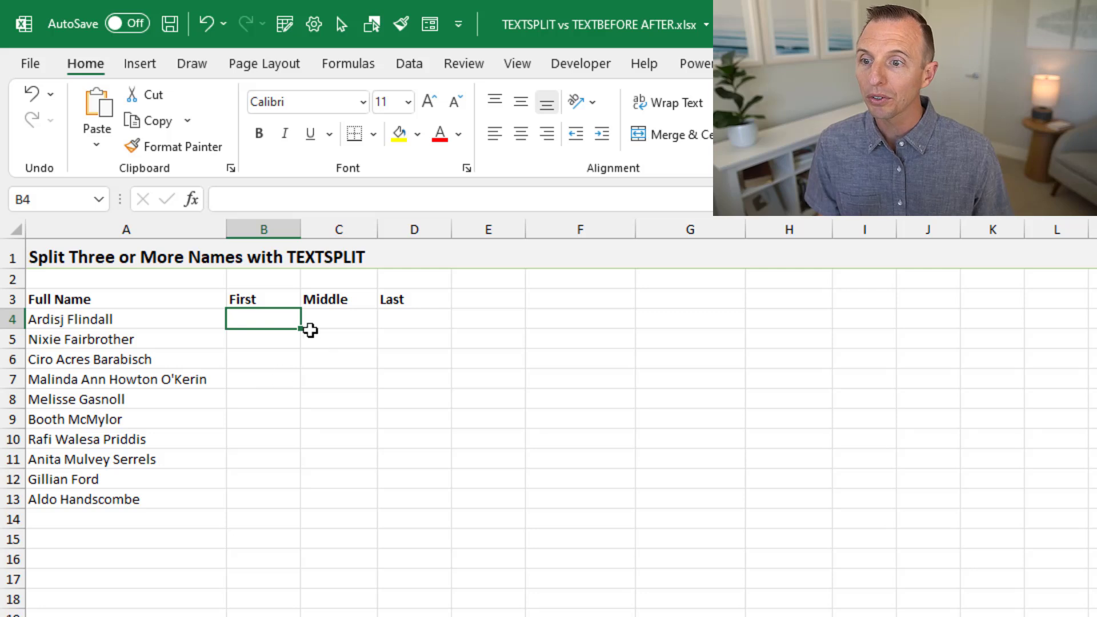
Step: In cell B4 under First on the three-or-more-names sheet, enter =TEXTSPLIT(A4," ") to split the name at spaces
{"action": "type", "text": "=tex"}
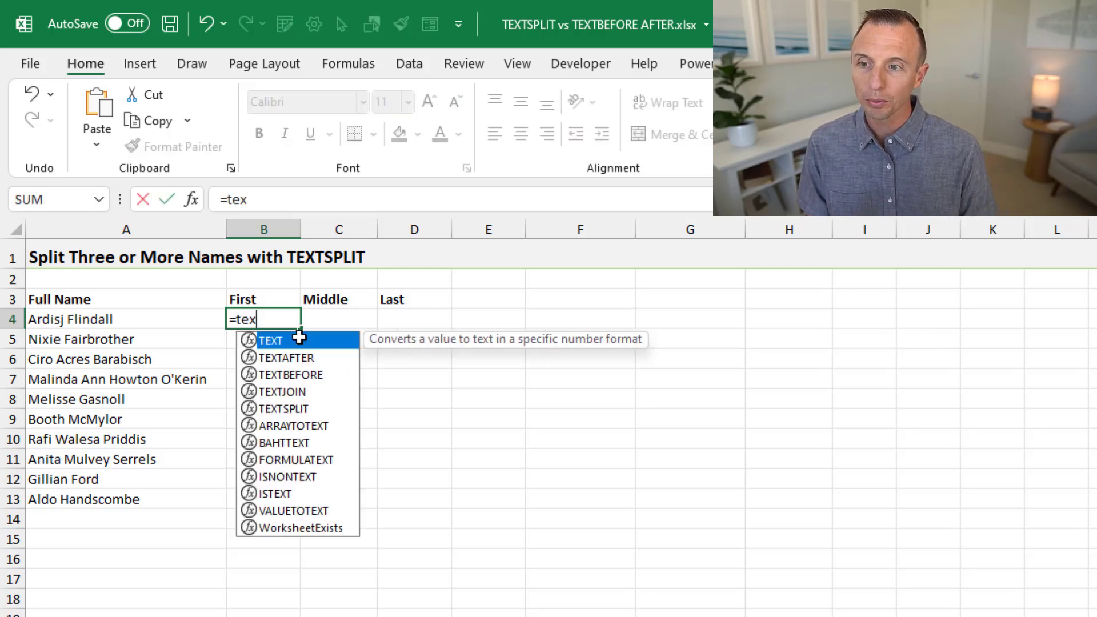
{"action": "key", "text": "Down"}
{"action": "key", "text": "Down"}
{"action": "key", "text": "Down"}
{"action": "key", "text": "Down"}
{"action": "key", "text": "Tab"}
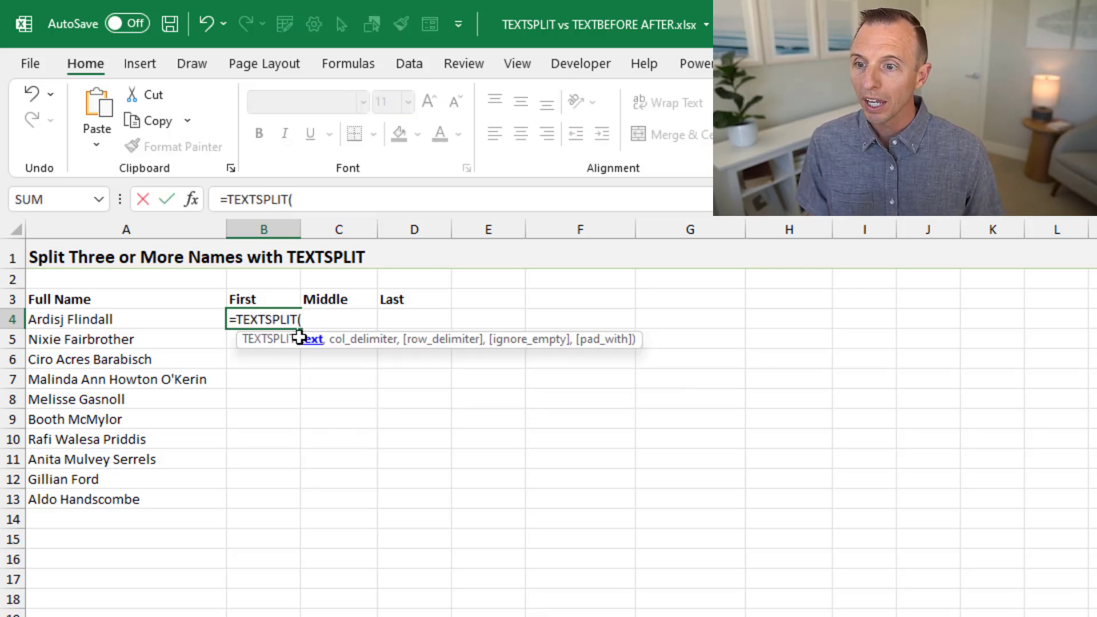
{"action": "left_click", "coordinate": [163, 318]}
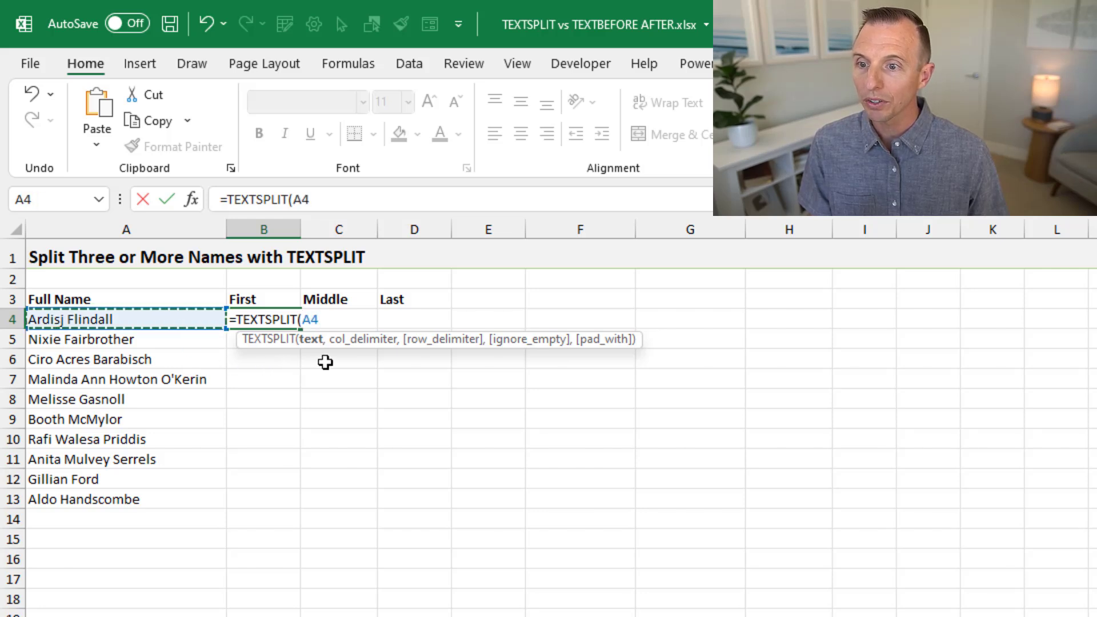
{"action": "type", "text": ","}
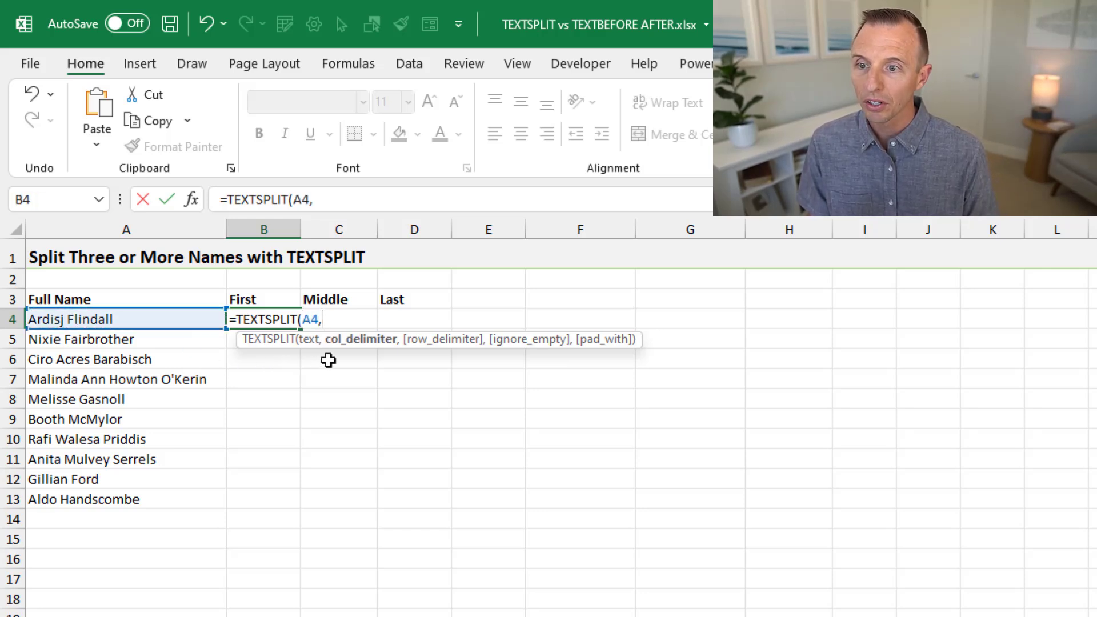
{"action": "type", "text": "\" \""}
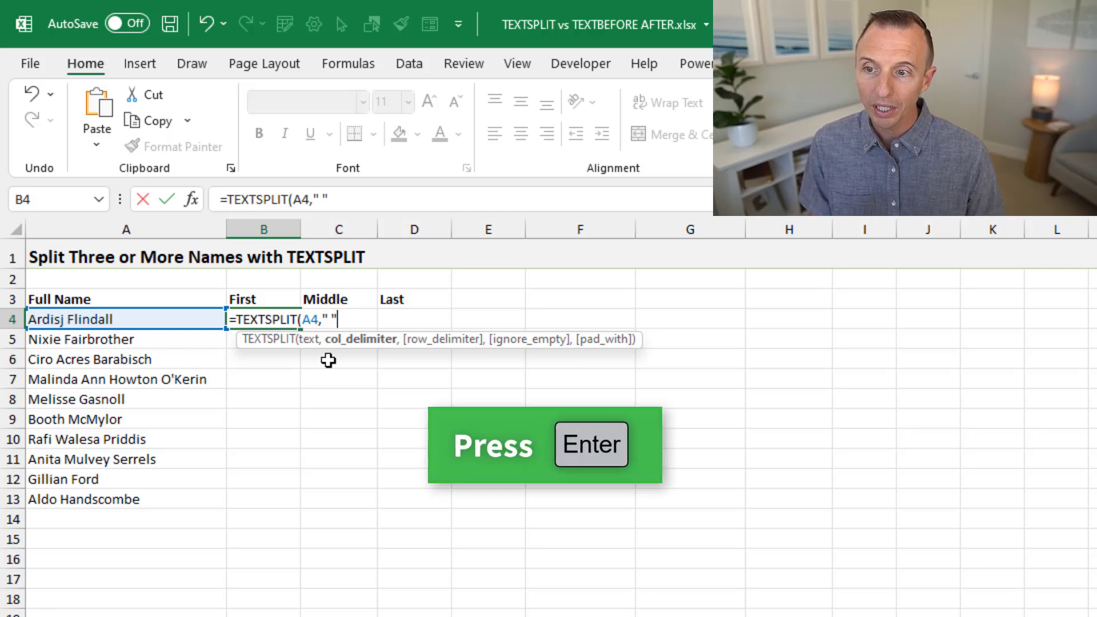
{"action": "key", "text": "Return"}
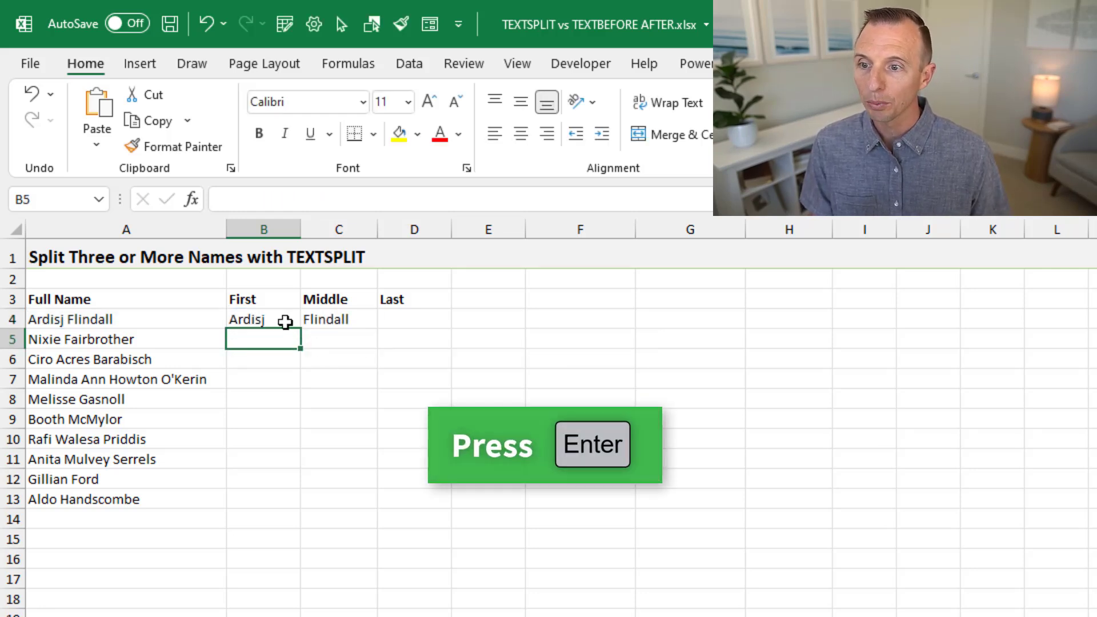
Step: Copy the TEXTSPLIT formula from cell B4 down through B13 and check the split names in several rows
{"action": "left_click", "coordinate": [293, 321]}
{"action": "left_click_drag", "start_coordinate": [300, 327], "coordinate": [290, 510]}
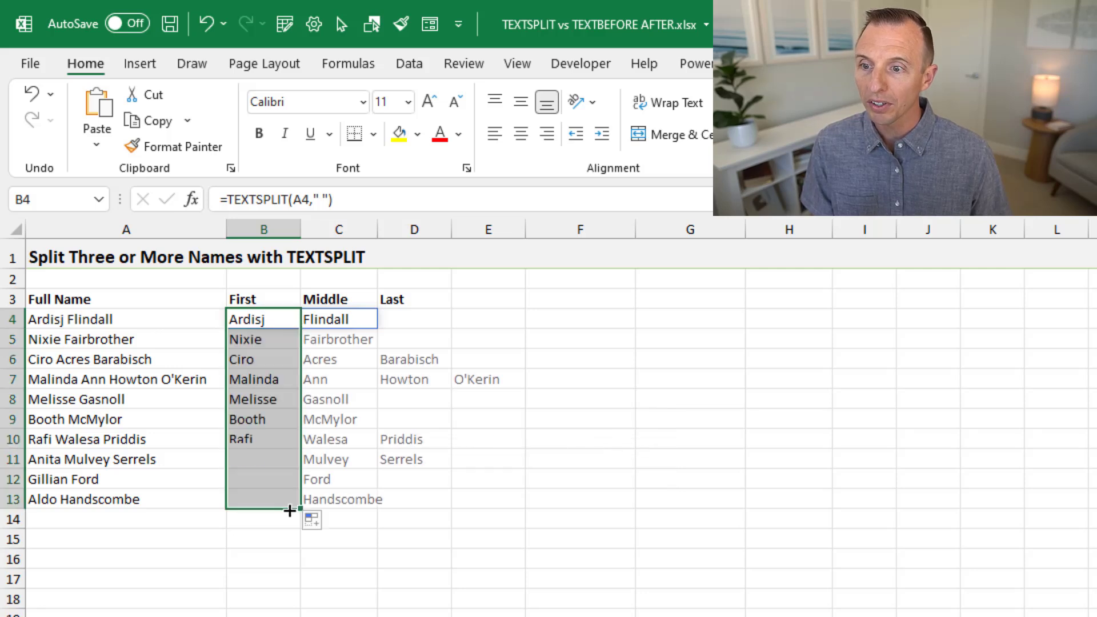
{"action": "left_click", "coordinate": [287, 360]}
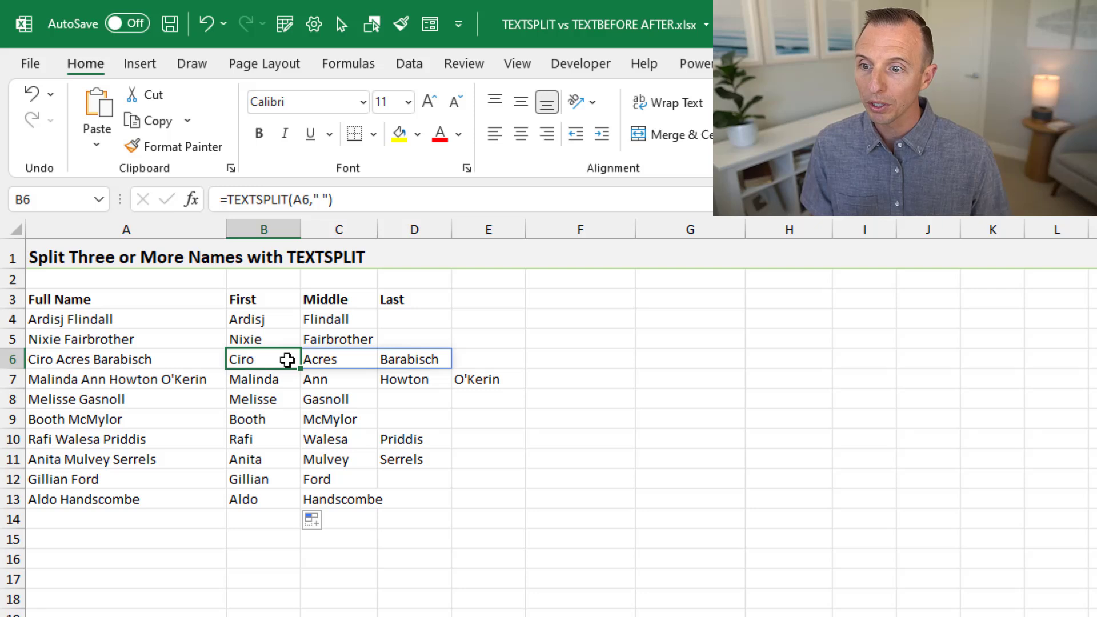
{"action": "left_click", "coordinate": [284, 382]}
{"action": "left_click", "coordinate": [284, 398]}
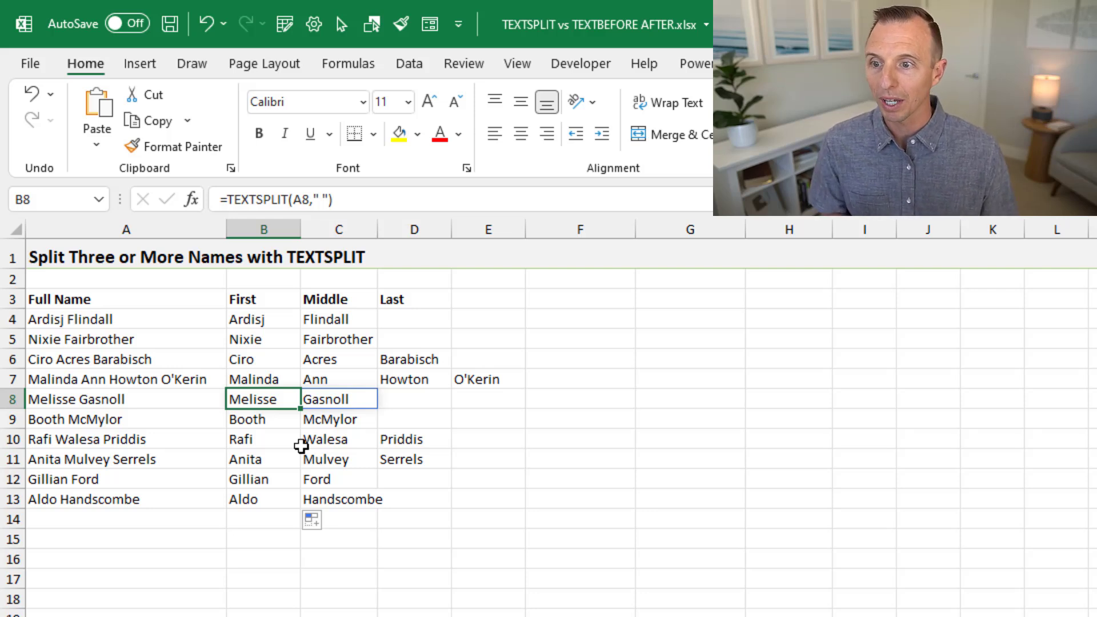
{"action": "left_click", "coordinate": [280, 320]}
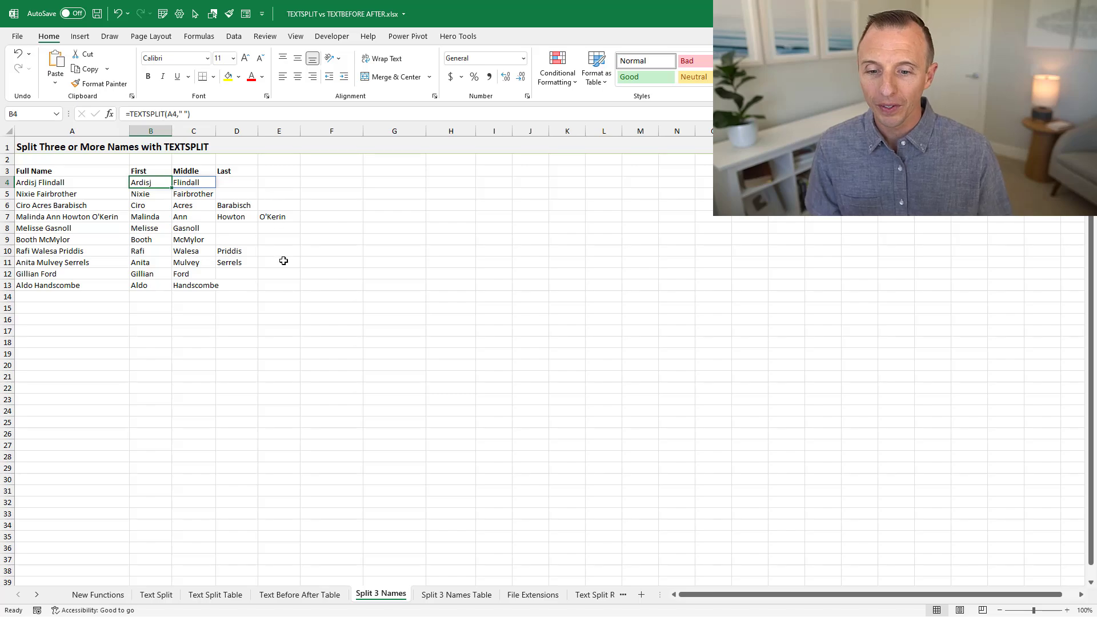
Step: On the Split 3 Names Table sheet, examine the First column formula in B4 and the Last column formula's instance_num argument in D4
{"action": "left_click", "coordinate": [459, 595]}
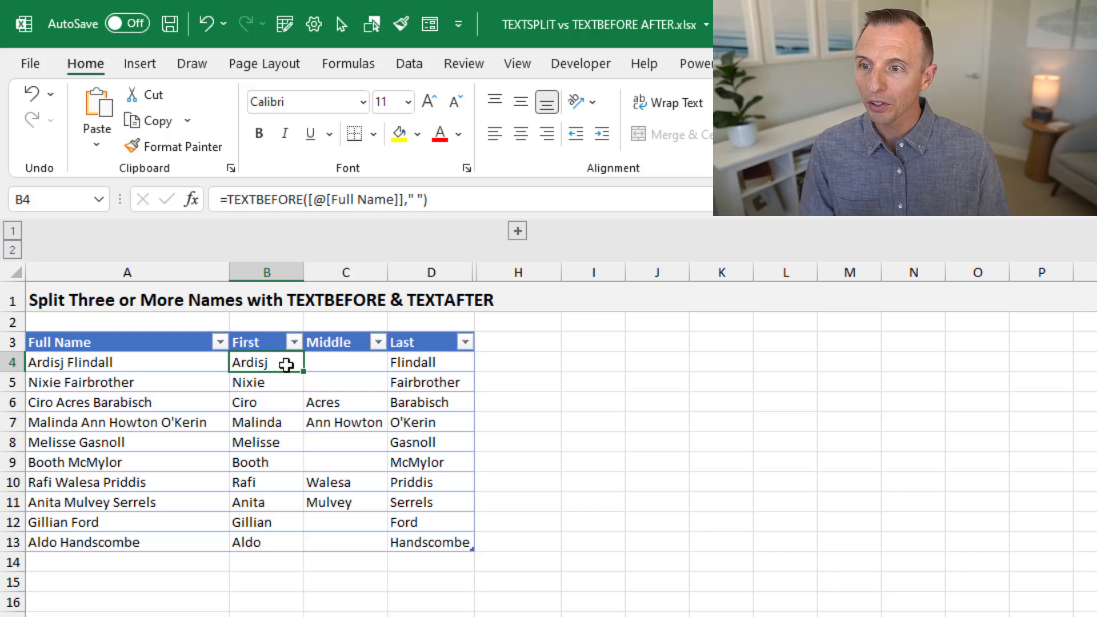
{"action": "double_click", "coordinate": [286, 363]}
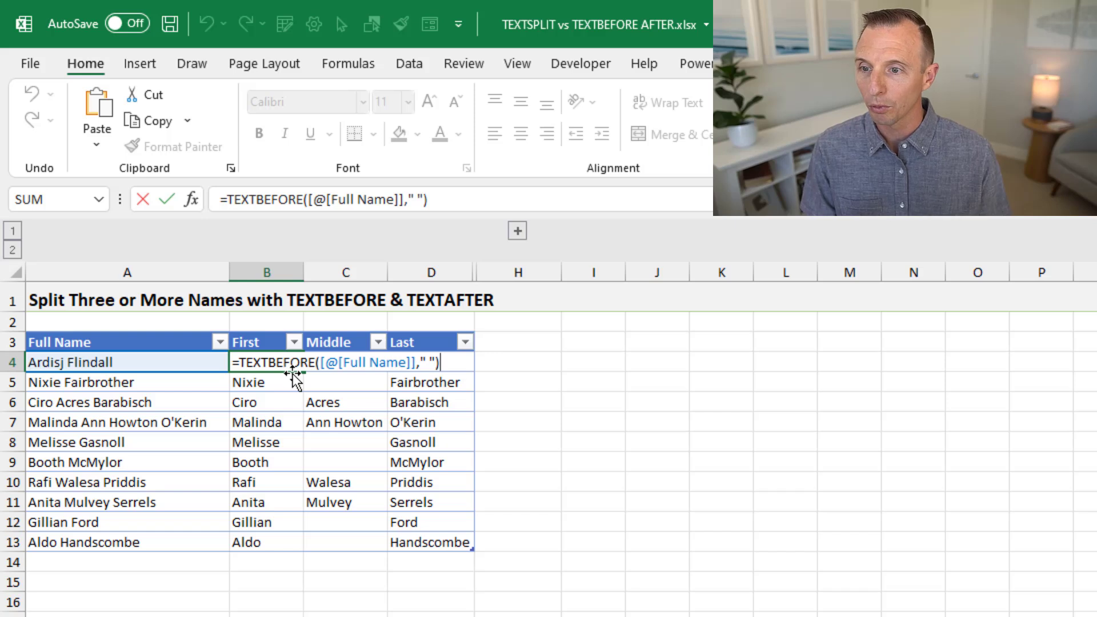
{"action": "key", "text": "Escape"}
{"action": "left_click", "coordinate": [444, 361]}
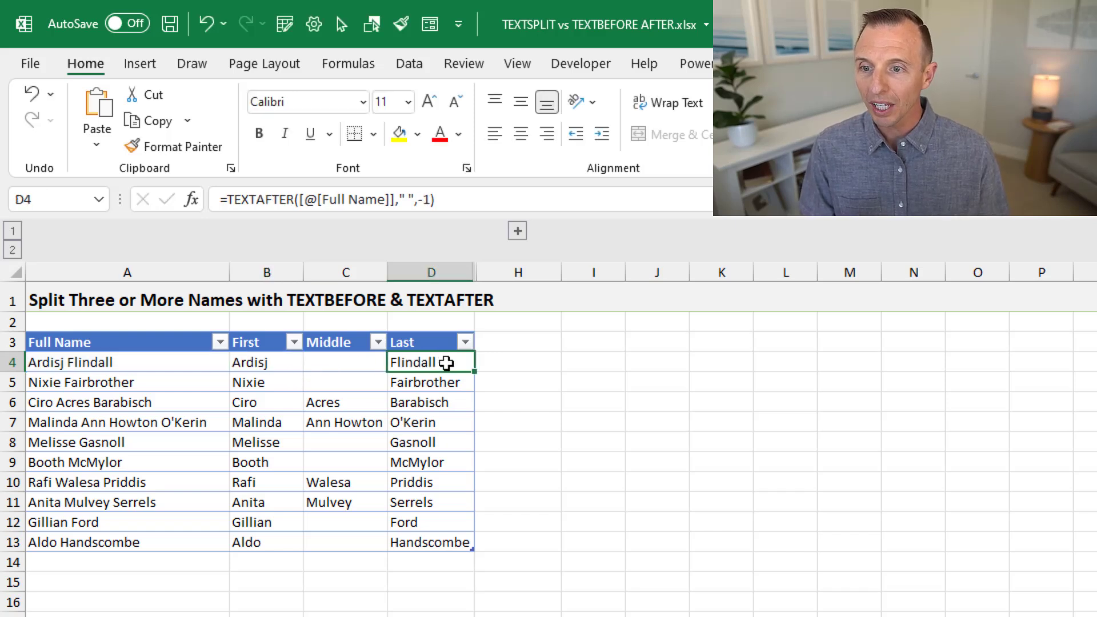
{"action": "key", "text": "F2"}
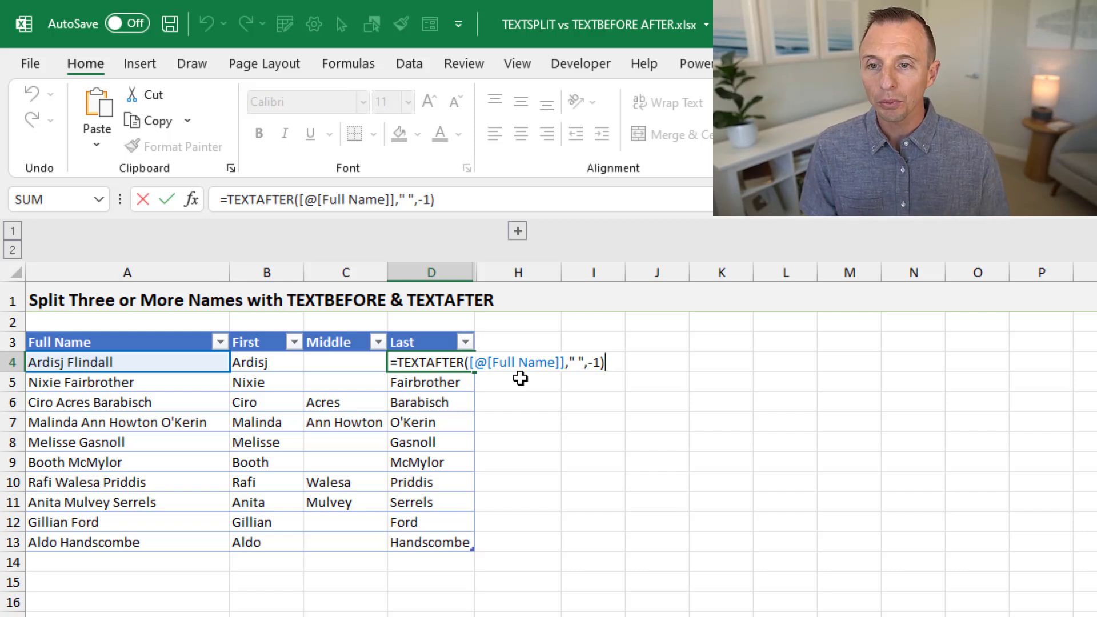
{"action": "left_click", "coordinate": [600, 362]}
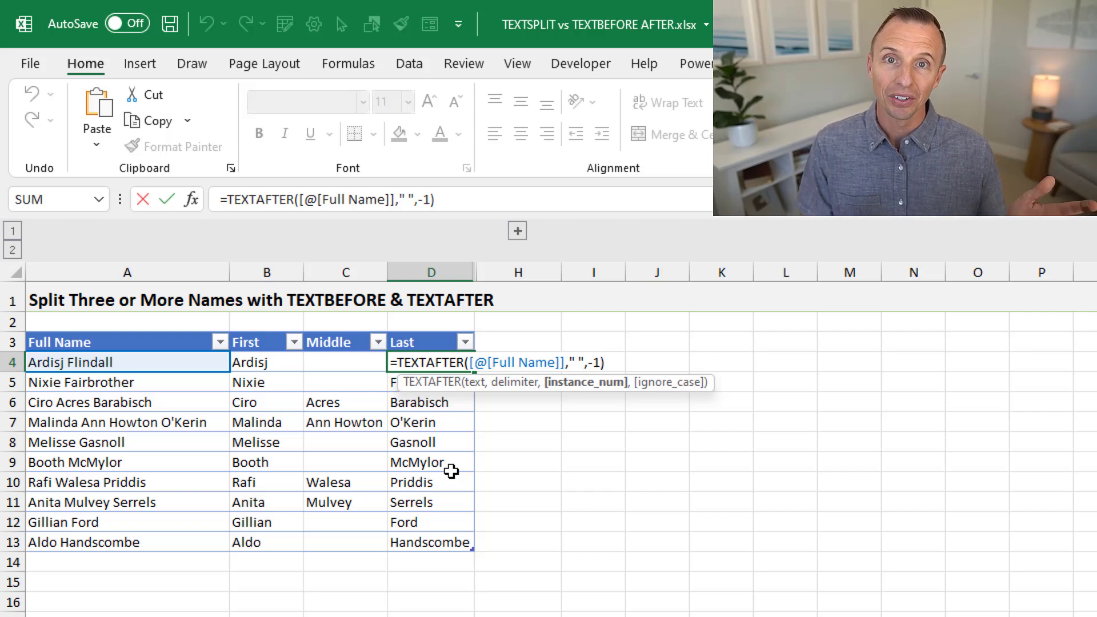
{"action": "key", "text": "ctrl+Return"}
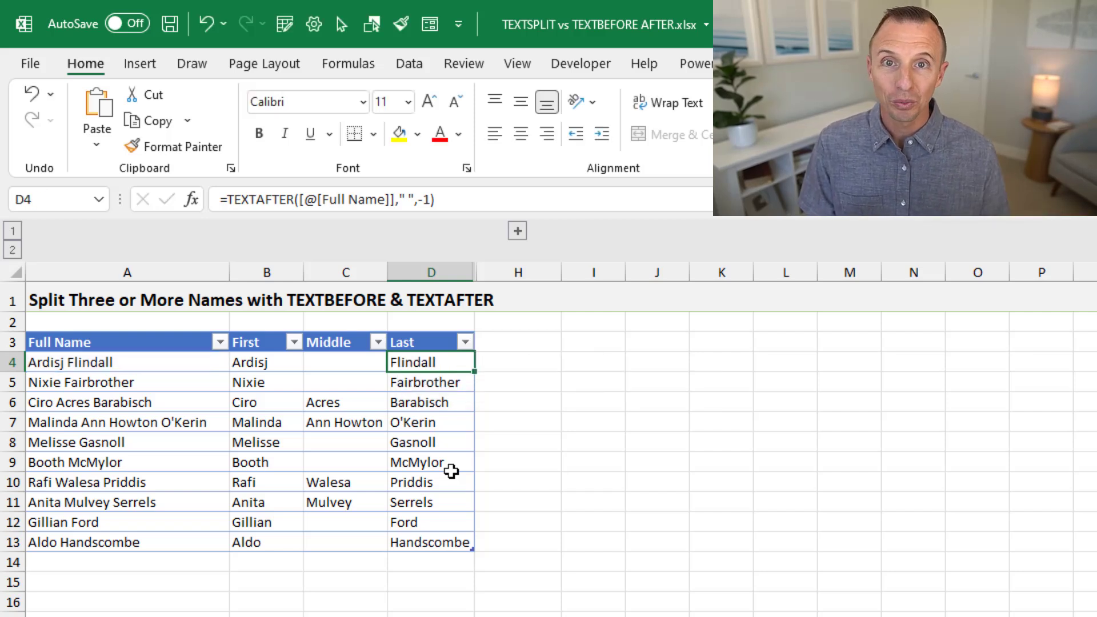
Step: Examine the Middle column's nested formula in C4 and expand the grouped helper columns E to G
{"action": "left_click", "coordinate": [337, 364]}
{"action": "key", "text": "F2"}
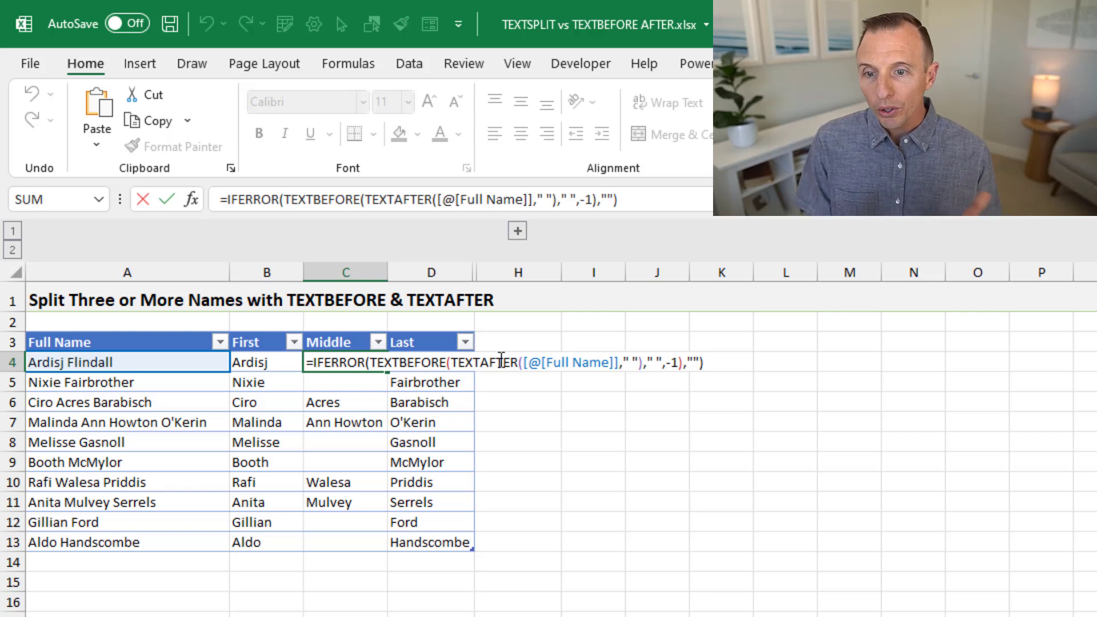
{"action": "key", "text": "Escape"}
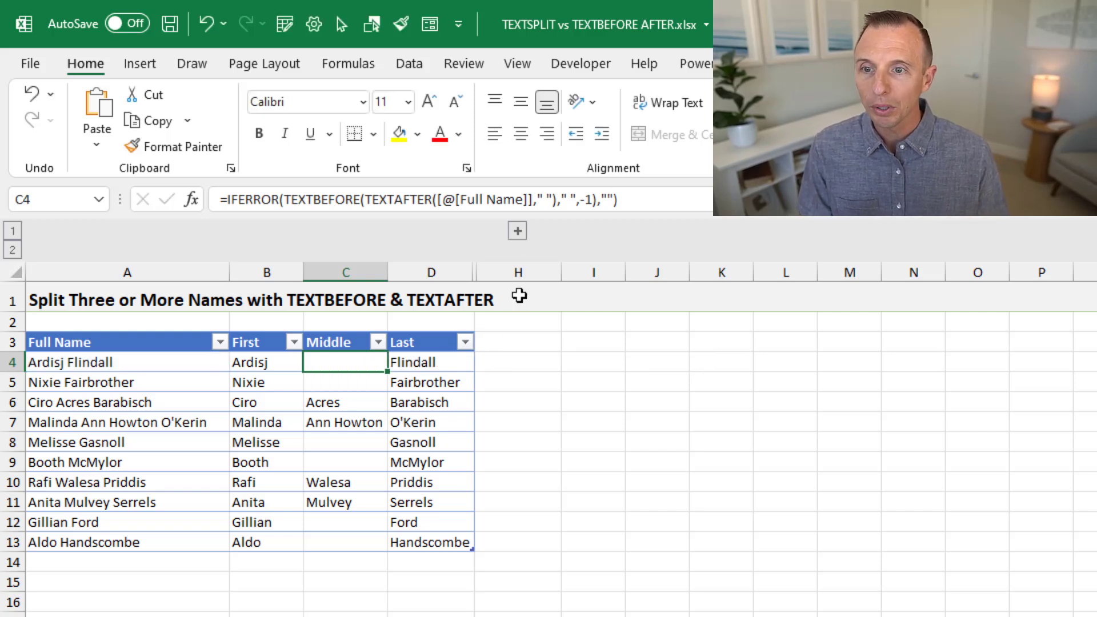
{"action": "left_click", "coordinate": [517, 231]}
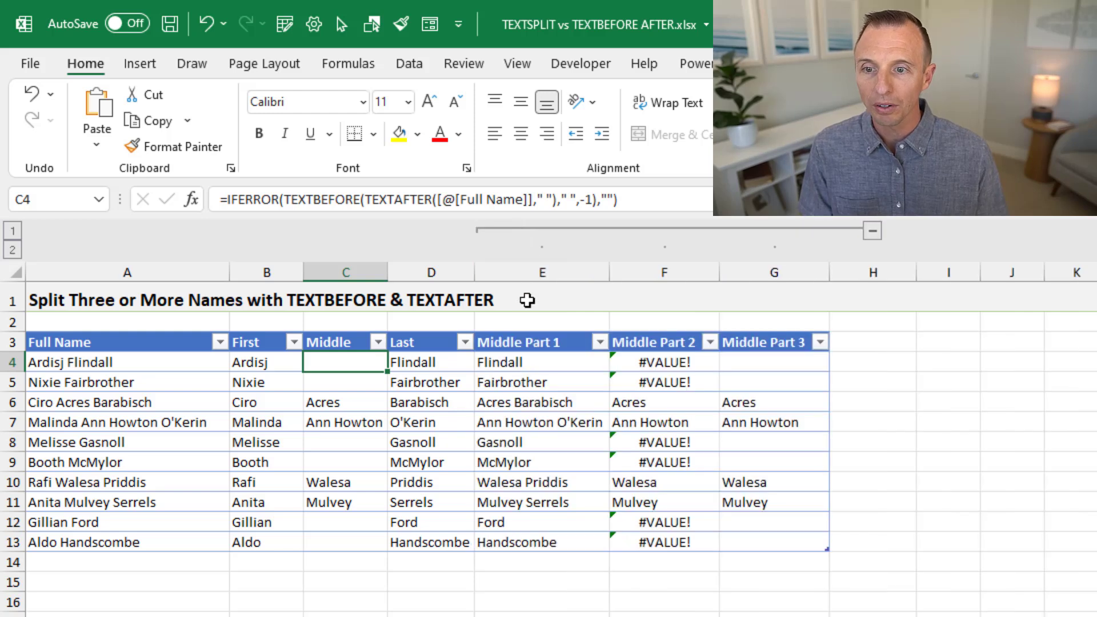
{"action": "double_click", "coordinate": [343, 360]}
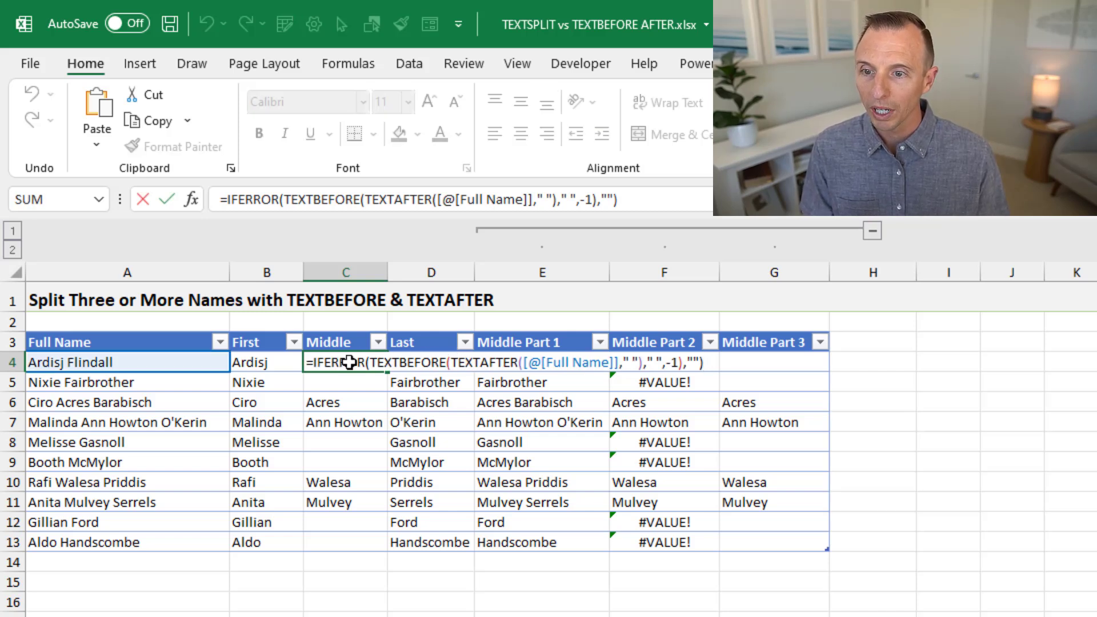
{"action": "key", "text": "Escape"}
Step: Examine the Middle Part 1 formula in E4 and the Middle Part 2 formula in F4, including the row 6 result
{"action": "left_click", "coordinate": [536, 358]}
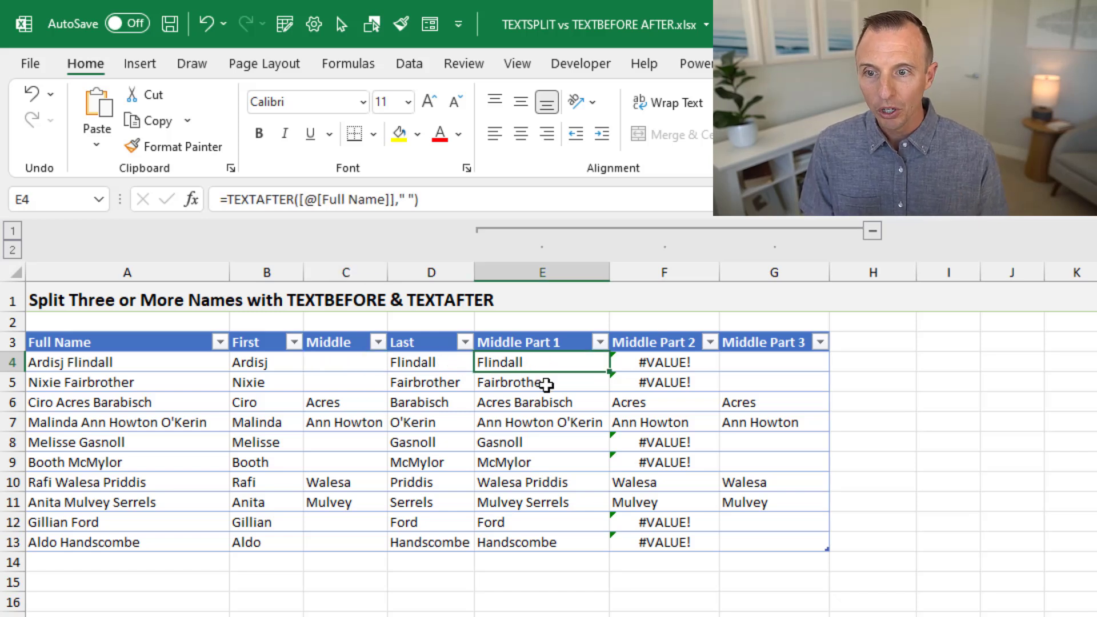
{"action": "key", "text": "F2"}
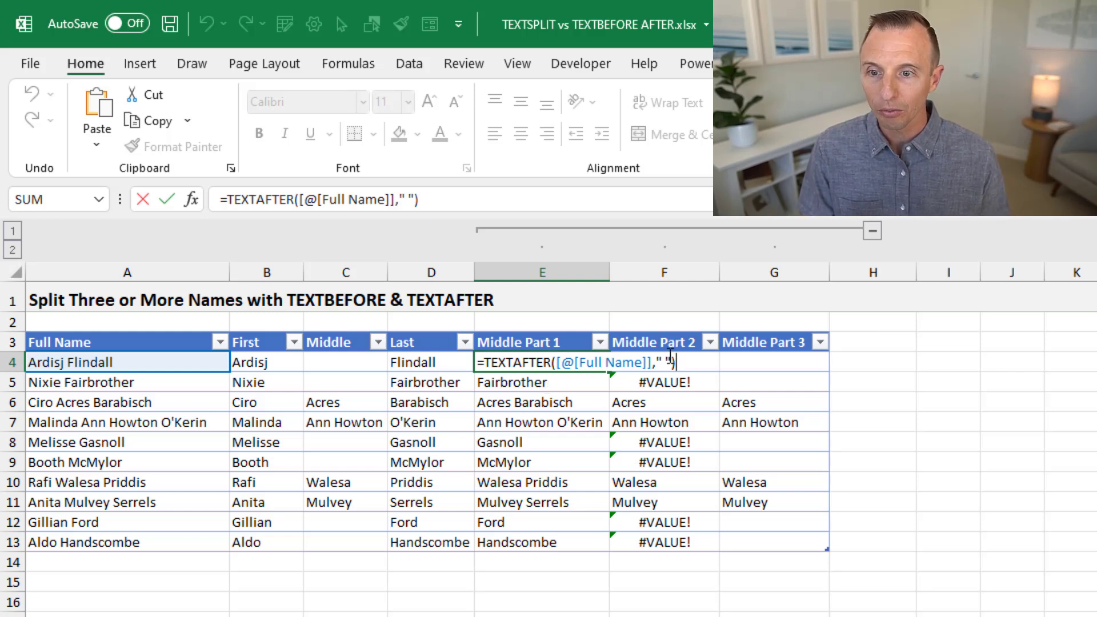
{"action": "key", "text": "Escape"}
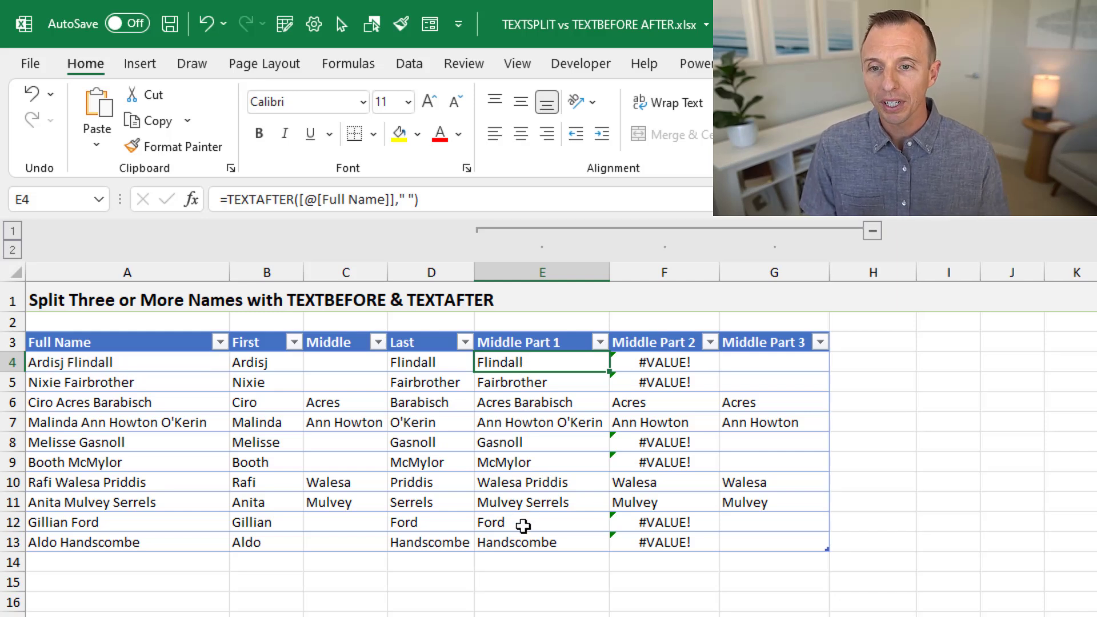
{"action": "left_click", "coordinate": [637, 363]}
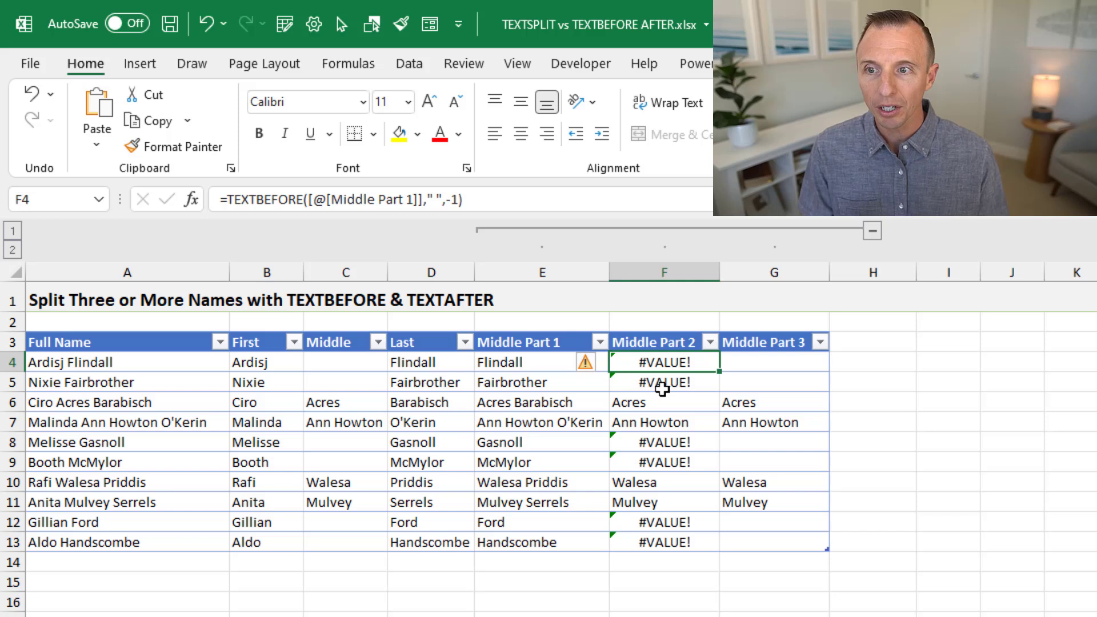
{"action": "key", "text": "F2"}
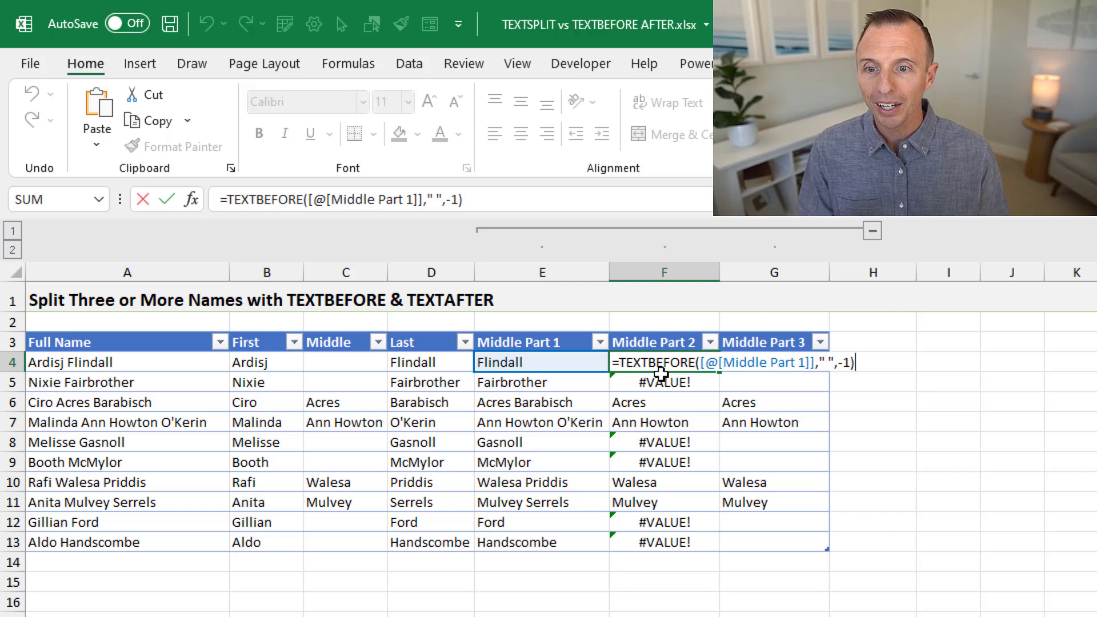
{"action": "key", "text": "ctrl+Return"}
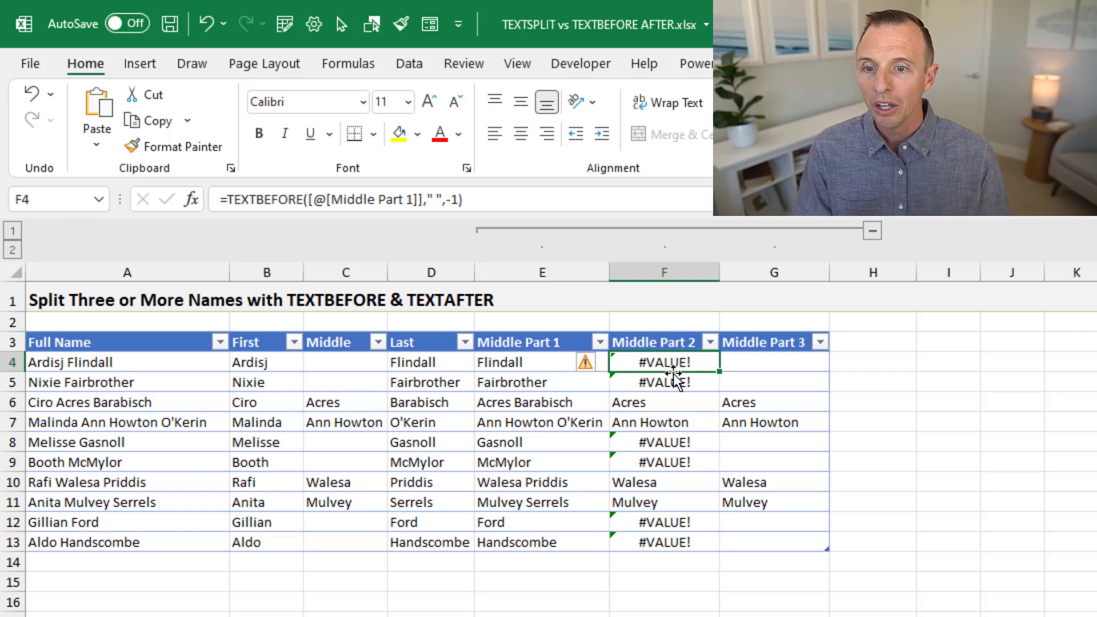
{"action": "left_click", "coordinate": [657, 402]}
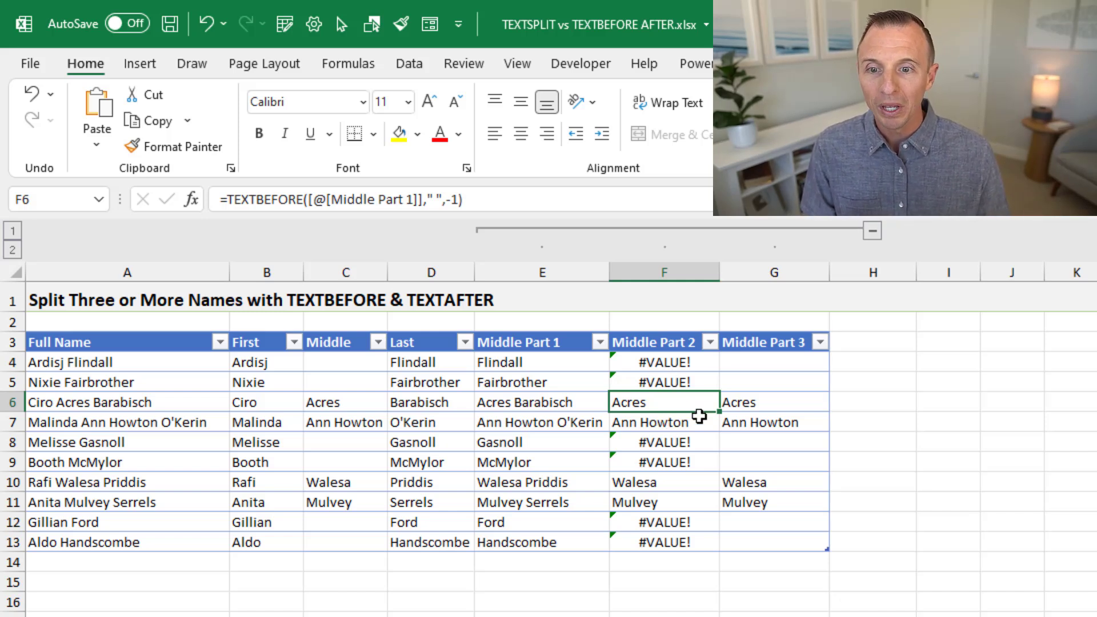
Step: Examine the Middle Part 3 error-handling formula in G4 and compare it with the combined Middle formula in C4
{"action": "left_click", "coordinate": [764, 367]}
{"action": "key", "text": "F2"}
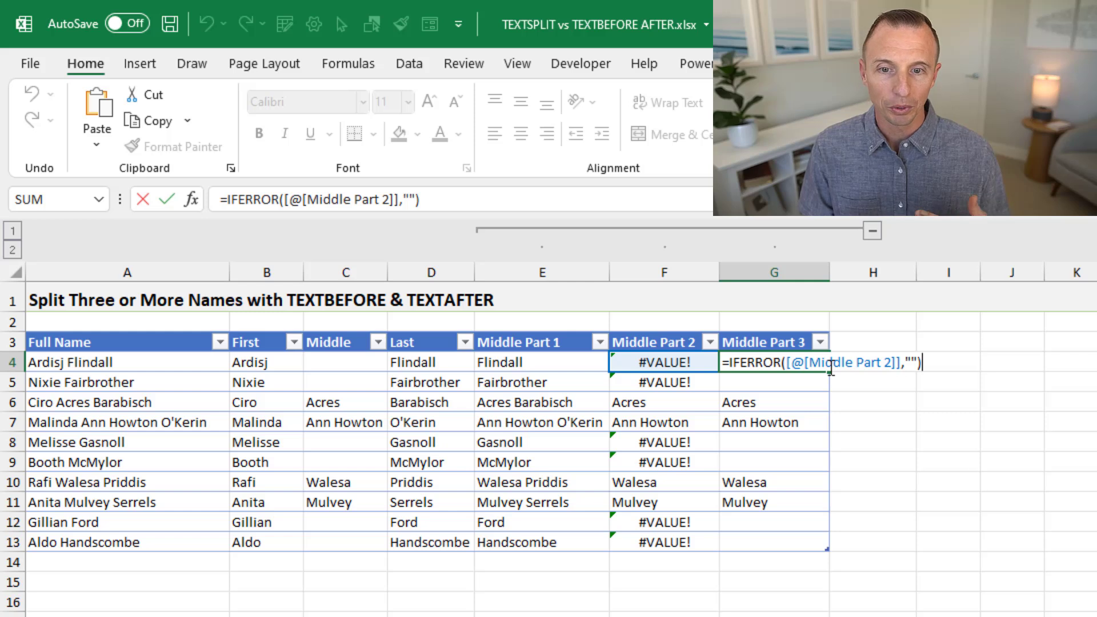
{"action": "key", "text": "Escape"}
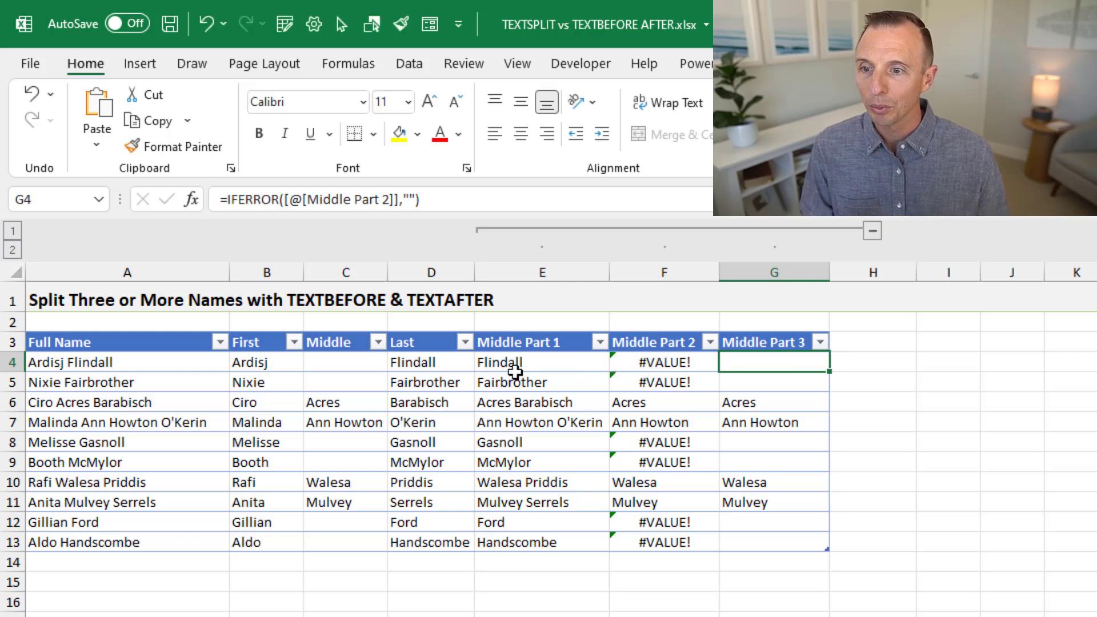
{"action": "left_click", "coordinate": [342, 361]}
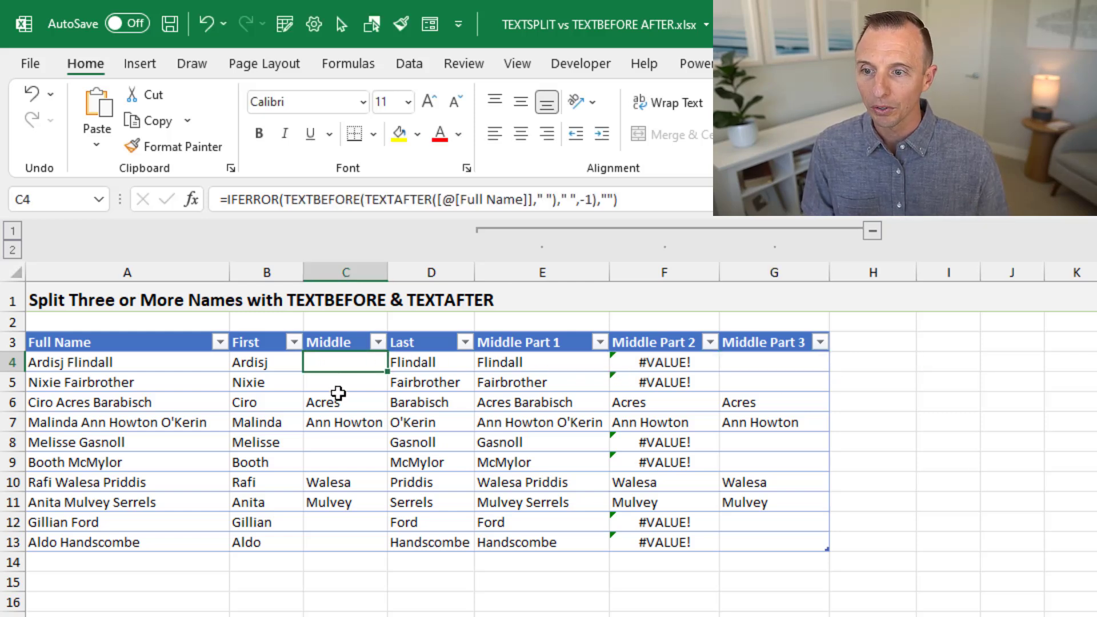
{"action": "key", "text": "F2"}
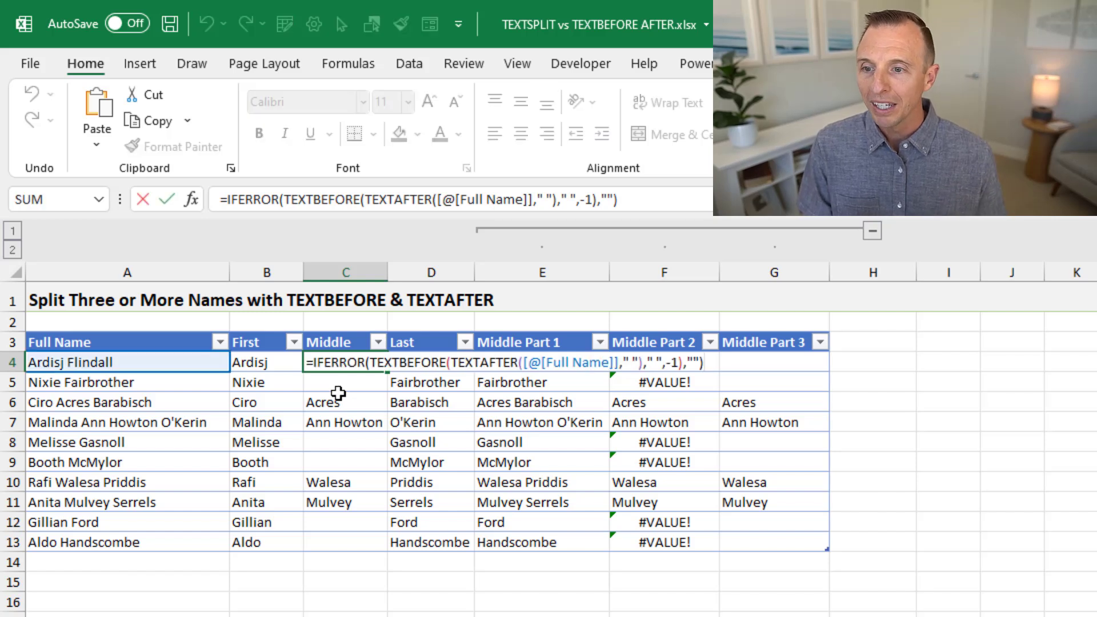
{"action": "key", "text": "Escape"}
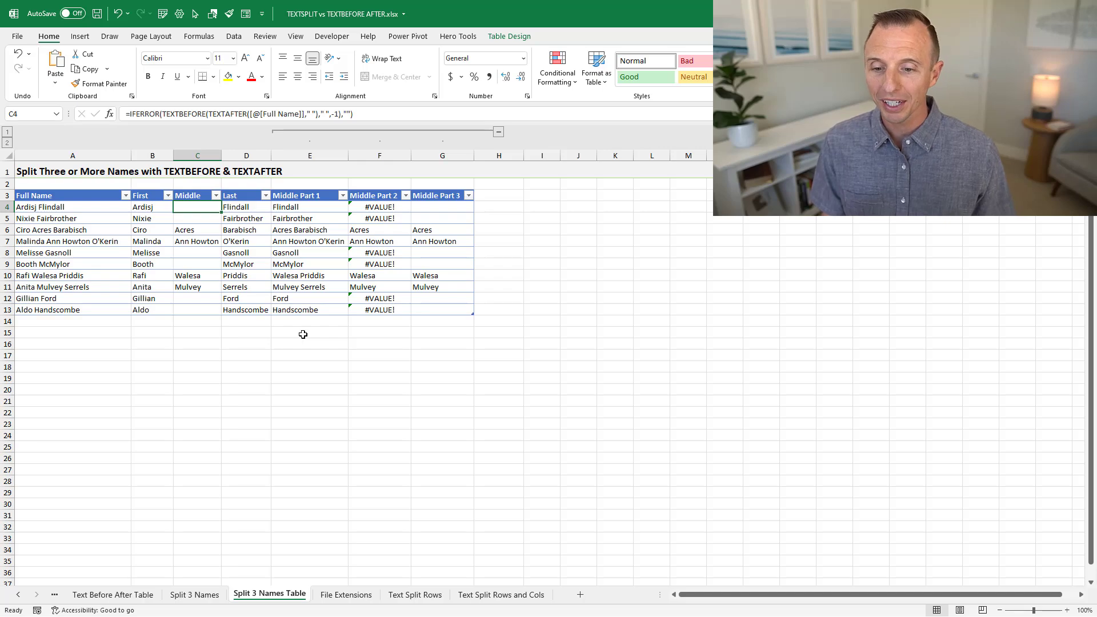
Step: On the File Extensions sheet, examine the instance_num argument of the TEXTAFTER formula in cell C5
{"action": "left_click", "coordinate": [346, 595]}
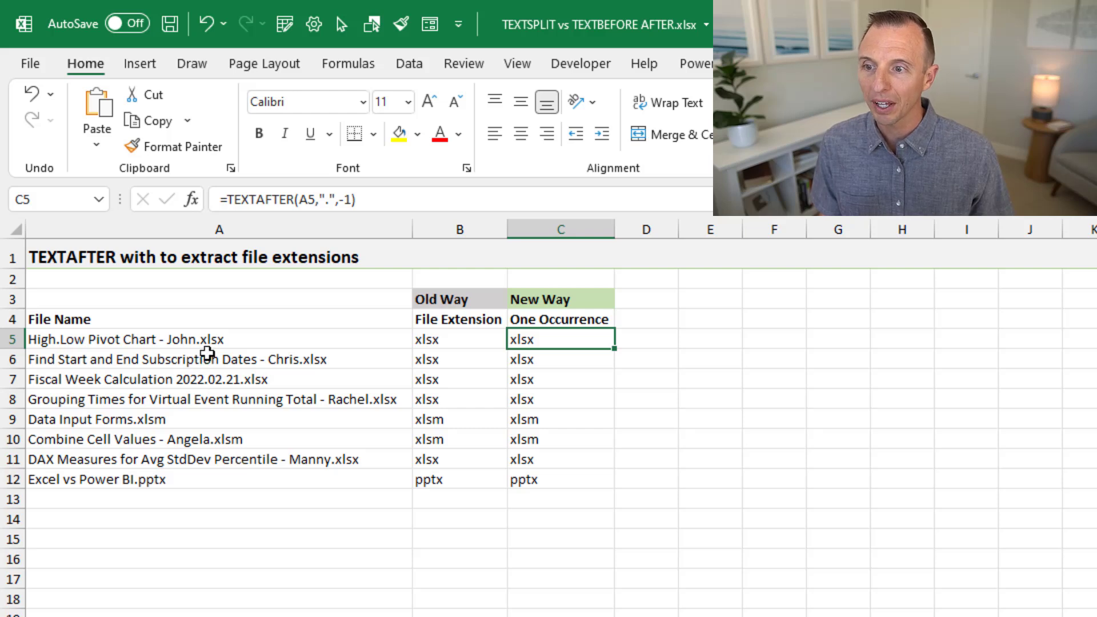
{"action": "left_click", "coordinate": [569, 349]}
{"action": "double_click", "coordinate": [570, 350]}
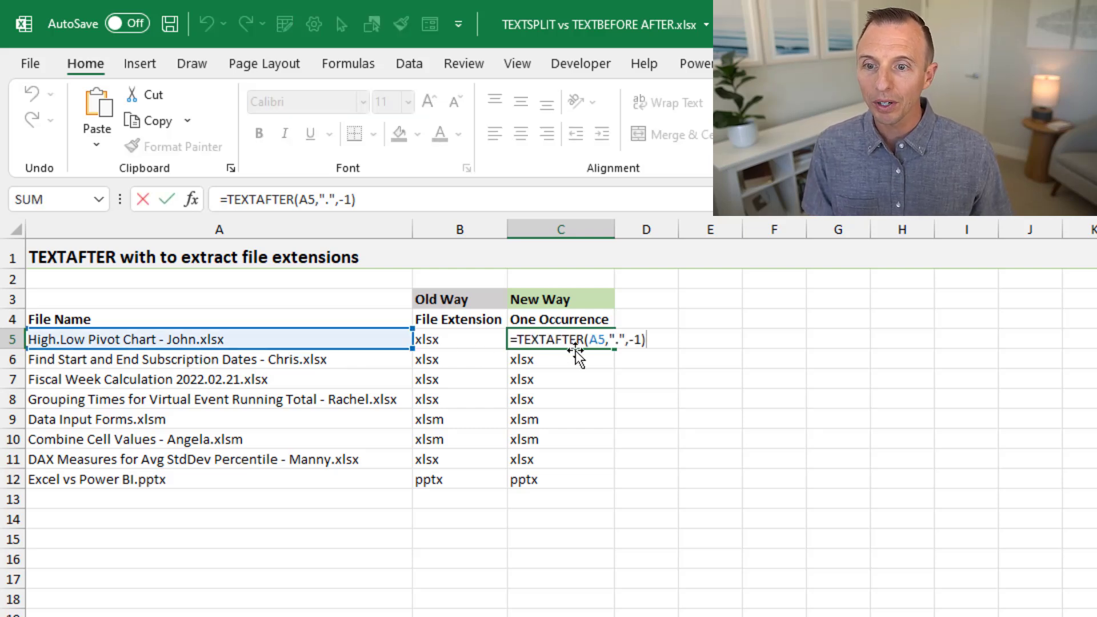
{"action": "left_click", "coordinate": [640, 341]}
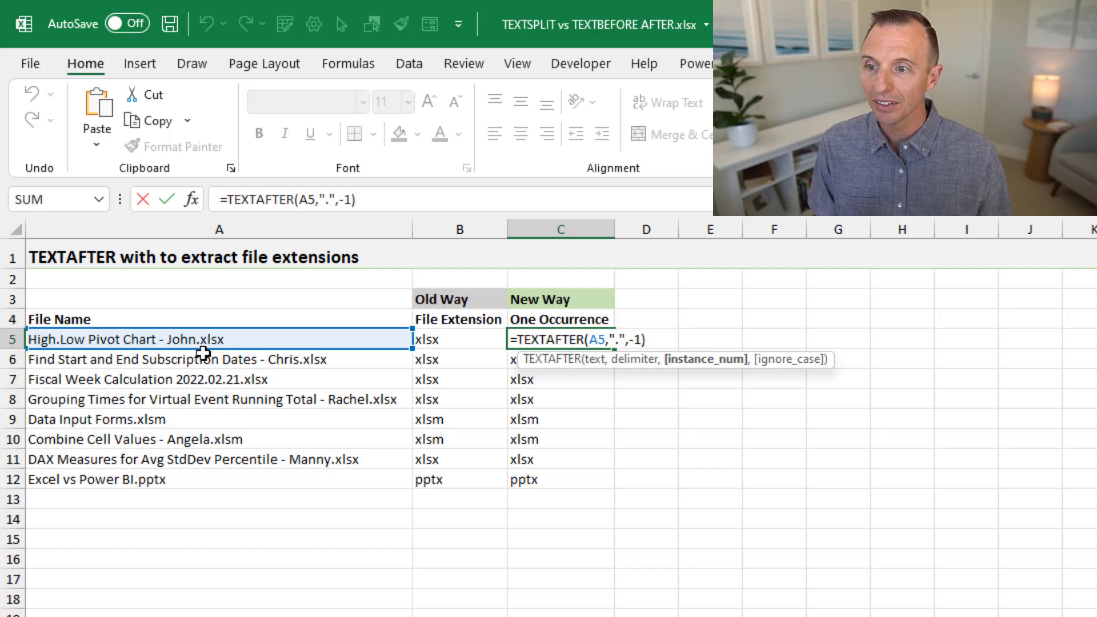
{"action": "key", "text": "ctrl+Return"}
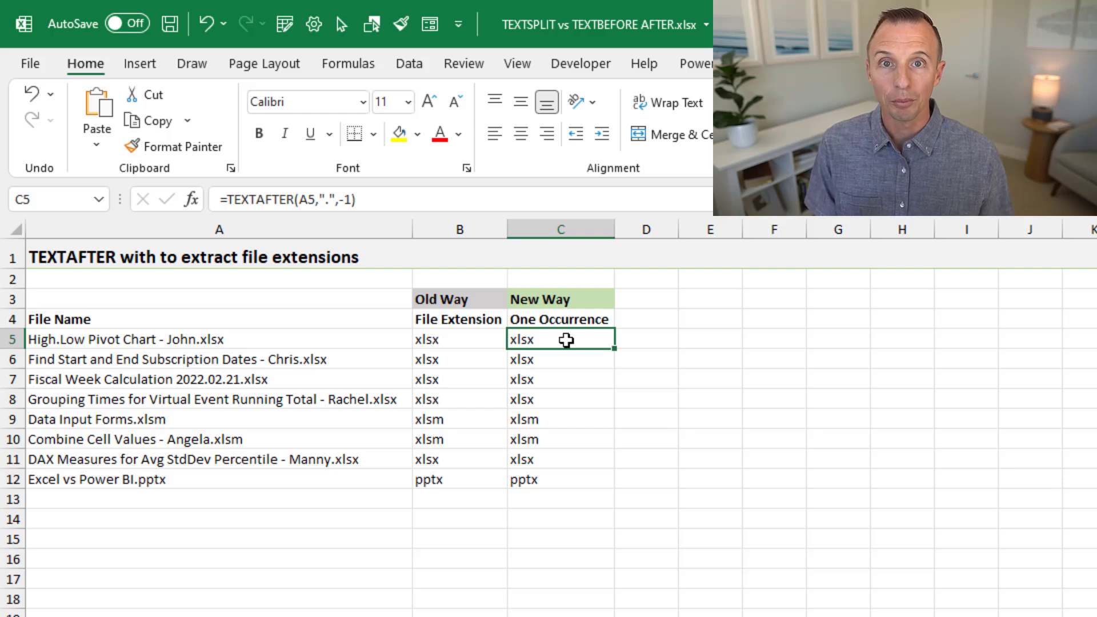
Step: Examine the Old Way file extension formula in cell B5 without changing it
{"action": "left_click", "coordinate": [472, 335]}
{"action": "key", "text": "F2"}
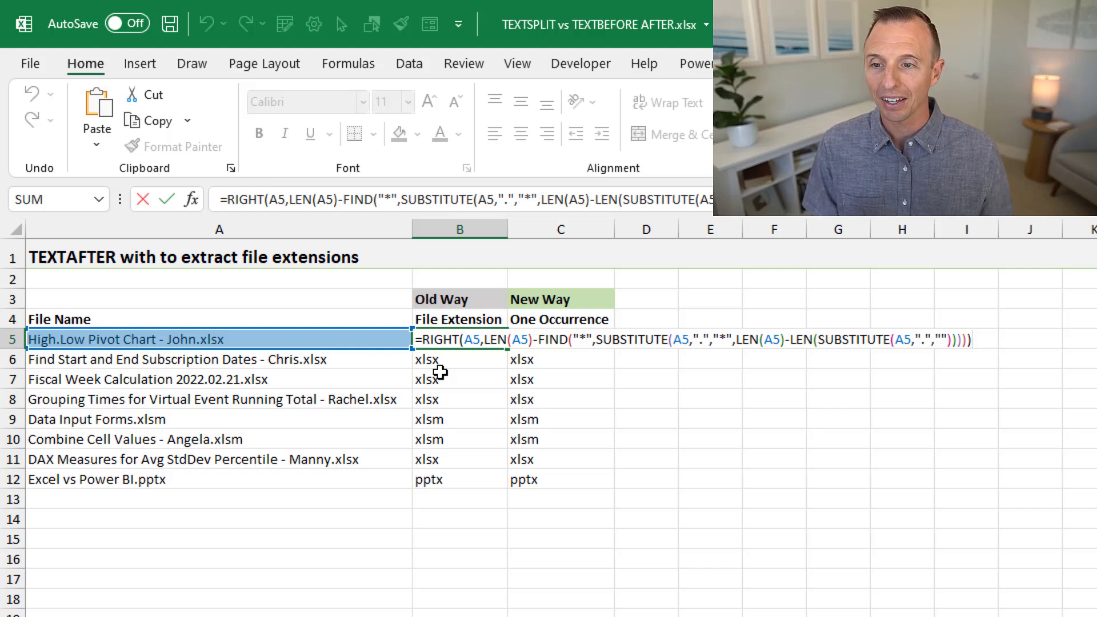
{"action": "key", "text": "Escape"}
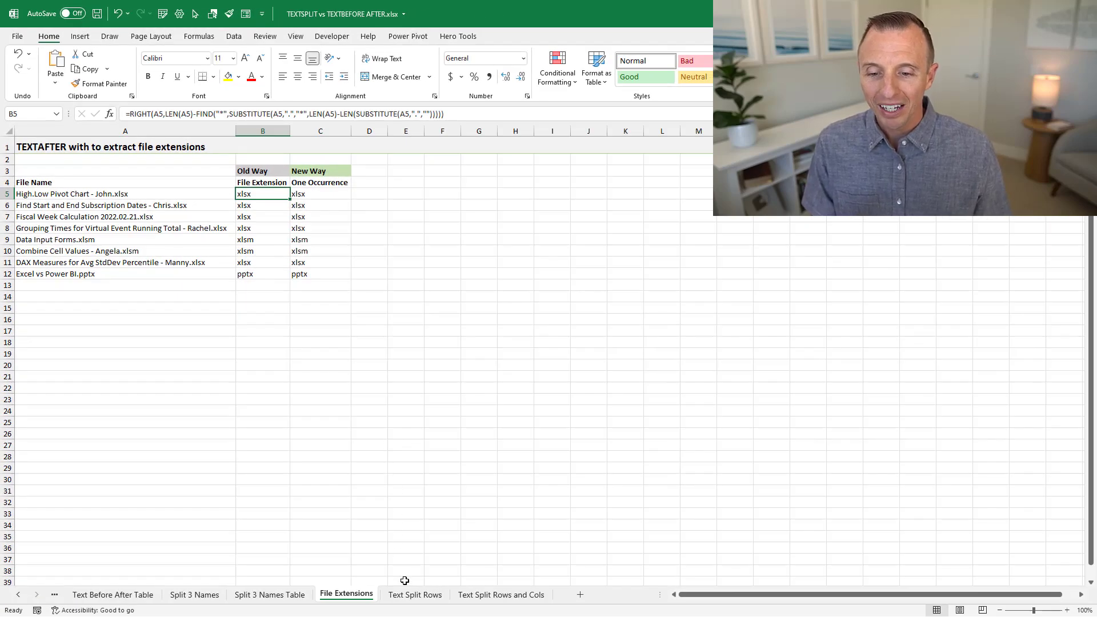
Step: On the Text Split Rows sheet, examine the row_delimiter argument of the TEXTSPLIT formula in cell B7 without changing it
{"action": "left_click", "coordinate": [413, 596]}
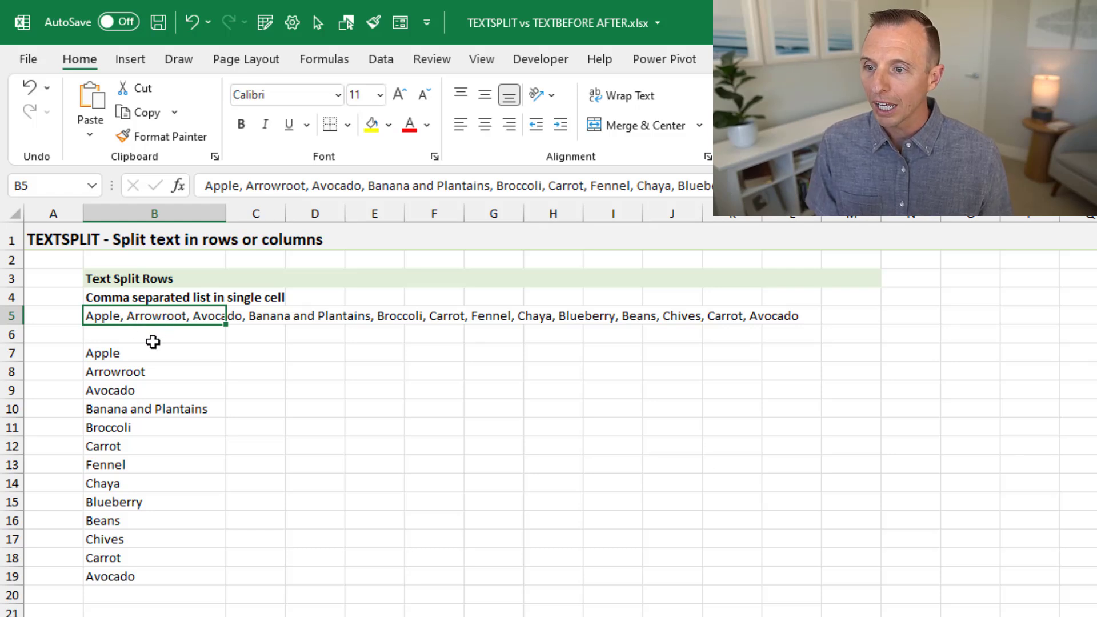
{"action": "left_click", "coordinate": [140, 363]}
{"action": "key", "text": "F2"}
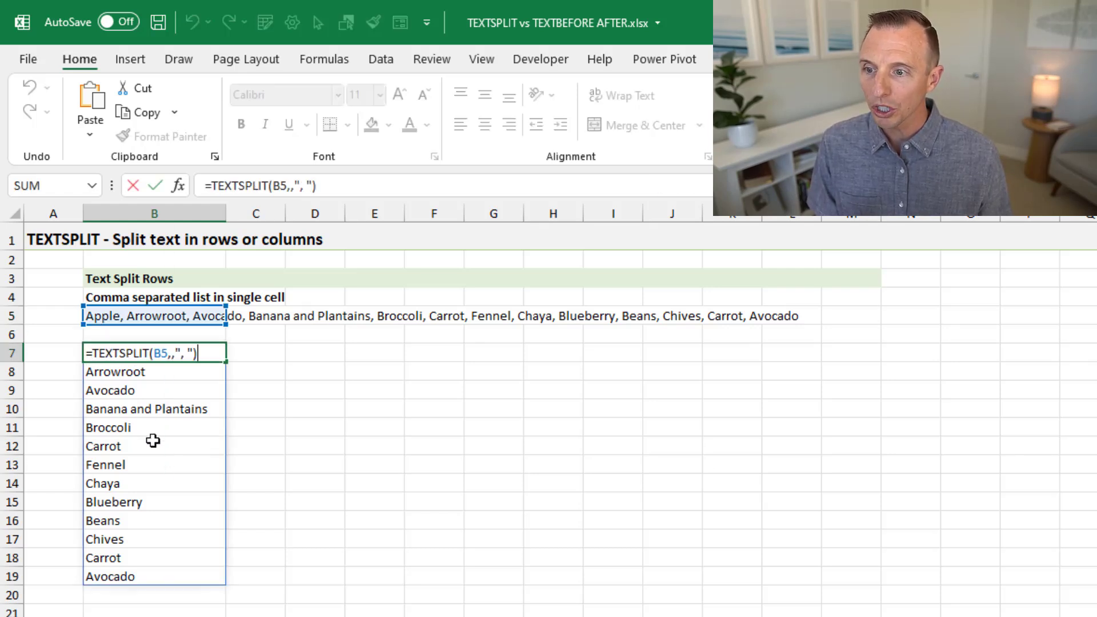
{"action": "key", "text": "Left"}
{"action": "key", "text": "Left"}
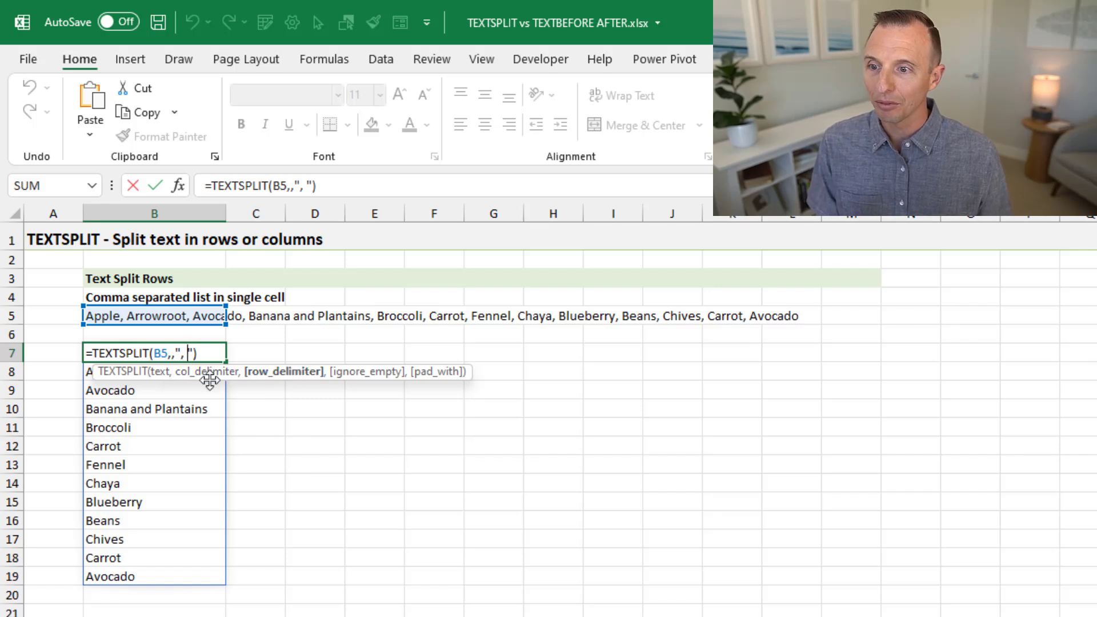
{"action": "key", "text": "ctrl+Return"}
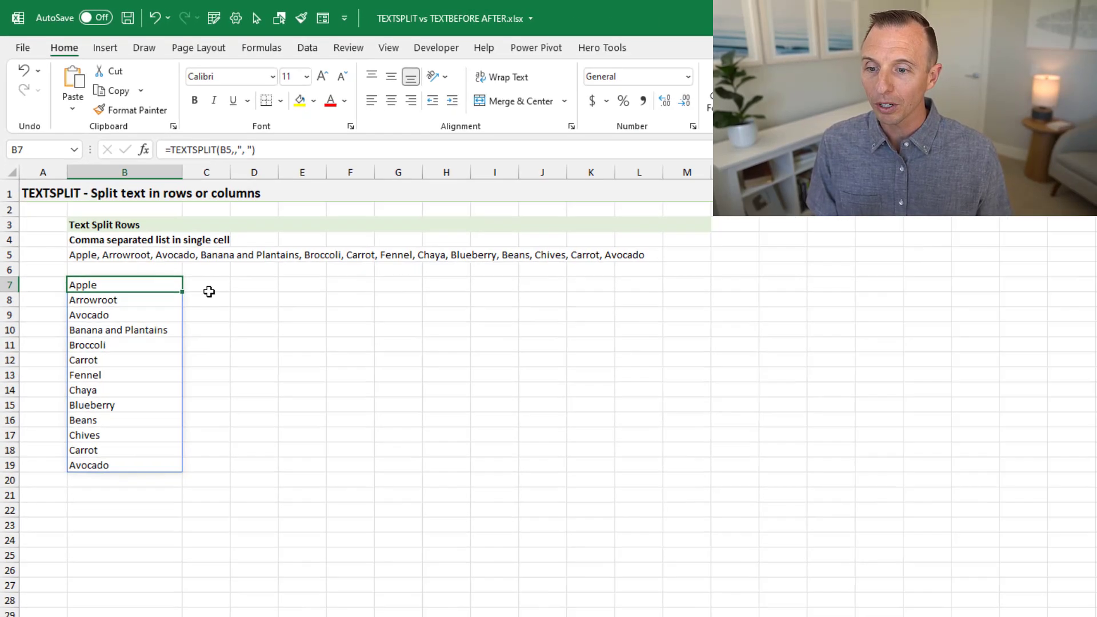
Step: On the Text Split Rows and Cols sheet, examine the column and row delimiter, ignore_empty and pad_with arguments of the TEXTSPLIT formula in B5
{"action": "left_click", "coordinate": [492, 597]}
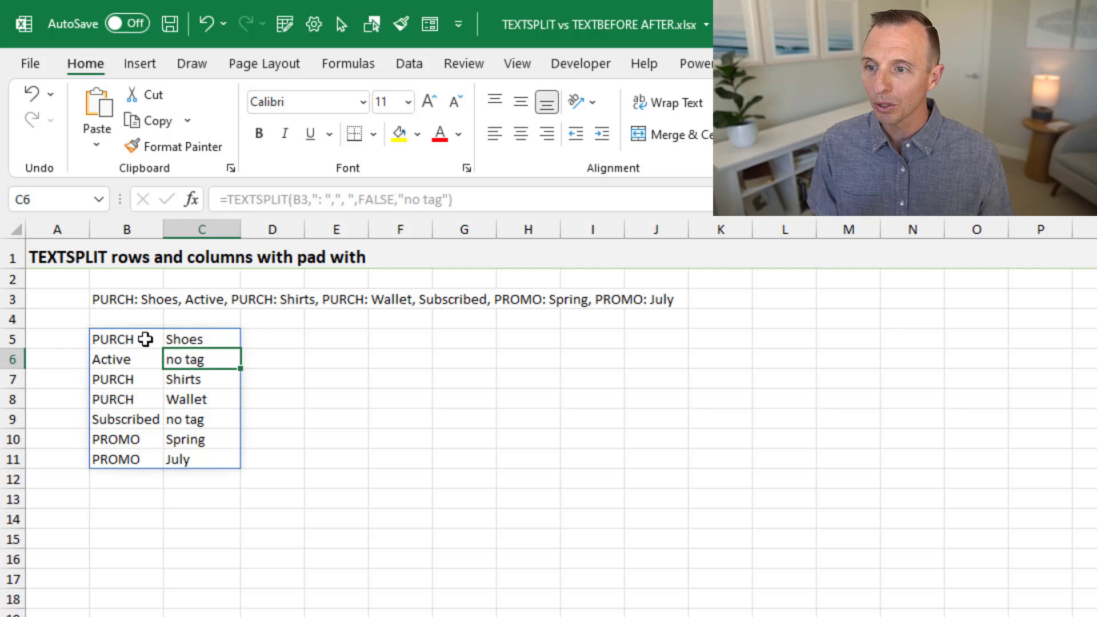
{"action": "left_click", "coordinate": [145, 339]}
{"action": "key", "text": "F2"}
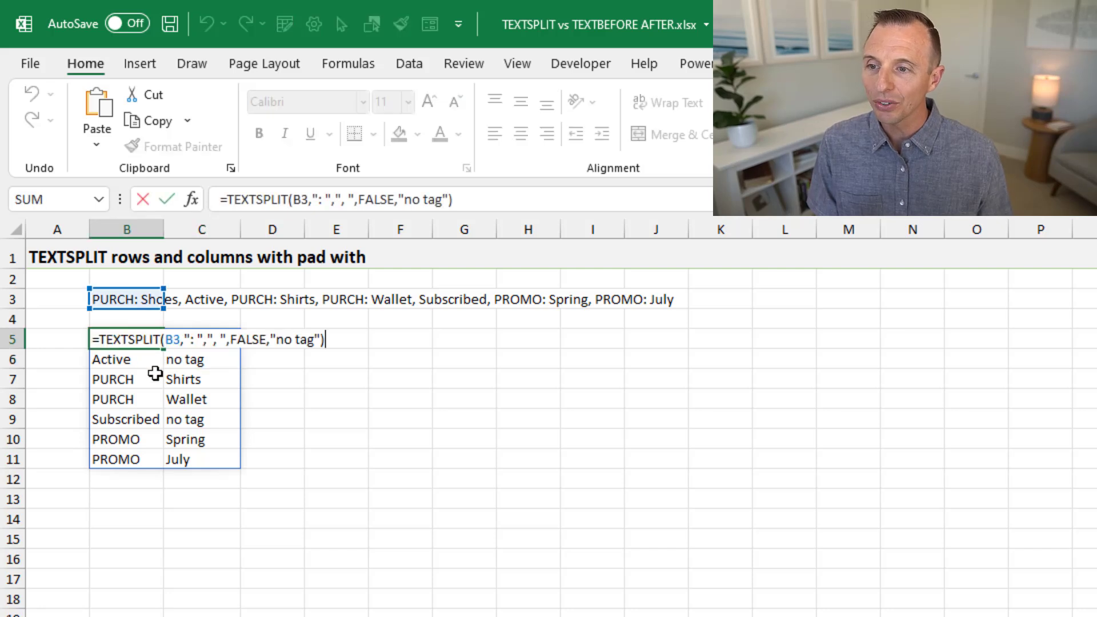
{"action": "left_click", "coordinate": [195, 338]}
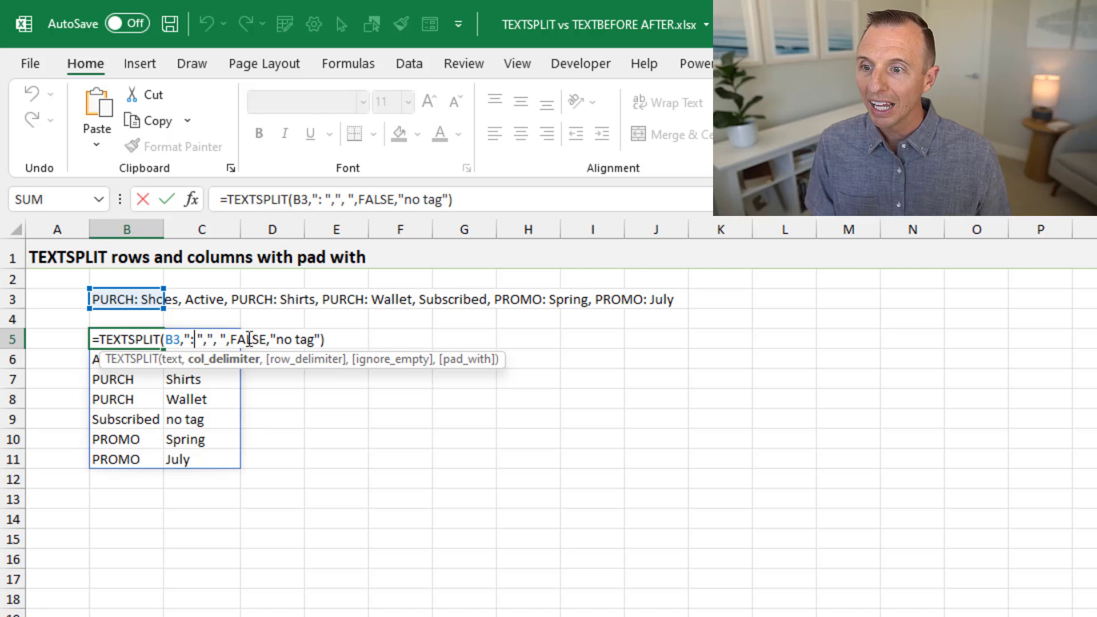
{"action": "left_click", "coordinate": [276, 362]}
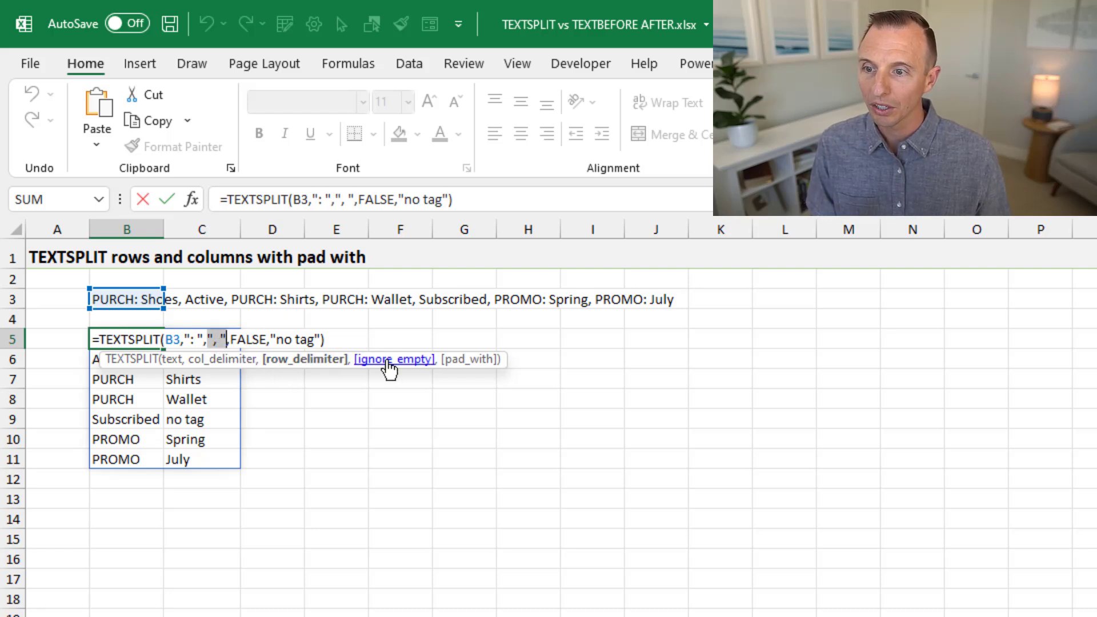
{"action": "left_click", "coordinate": [388, 369]}
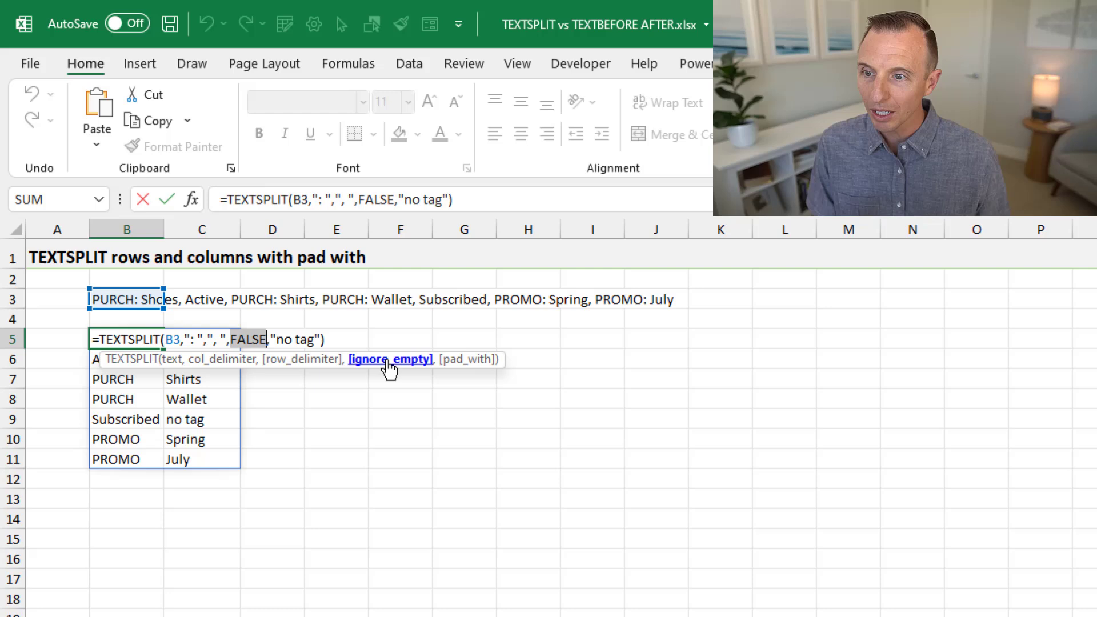
{"action": "left_click", "coordinate": [452, 365]}
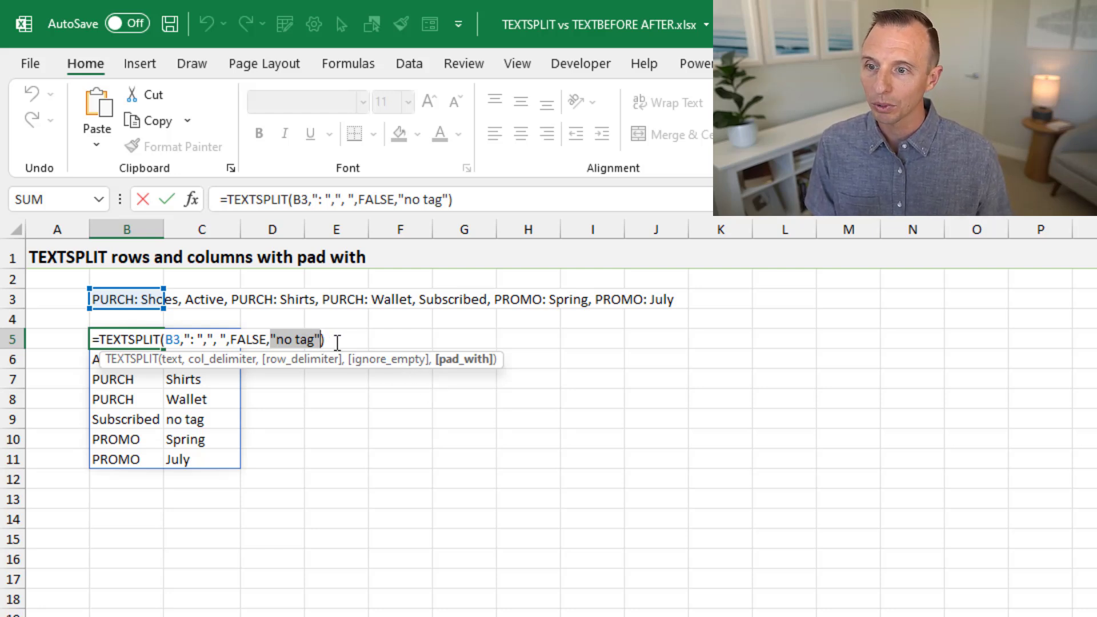
{"action": "key", "text": "ctrl+Return"}
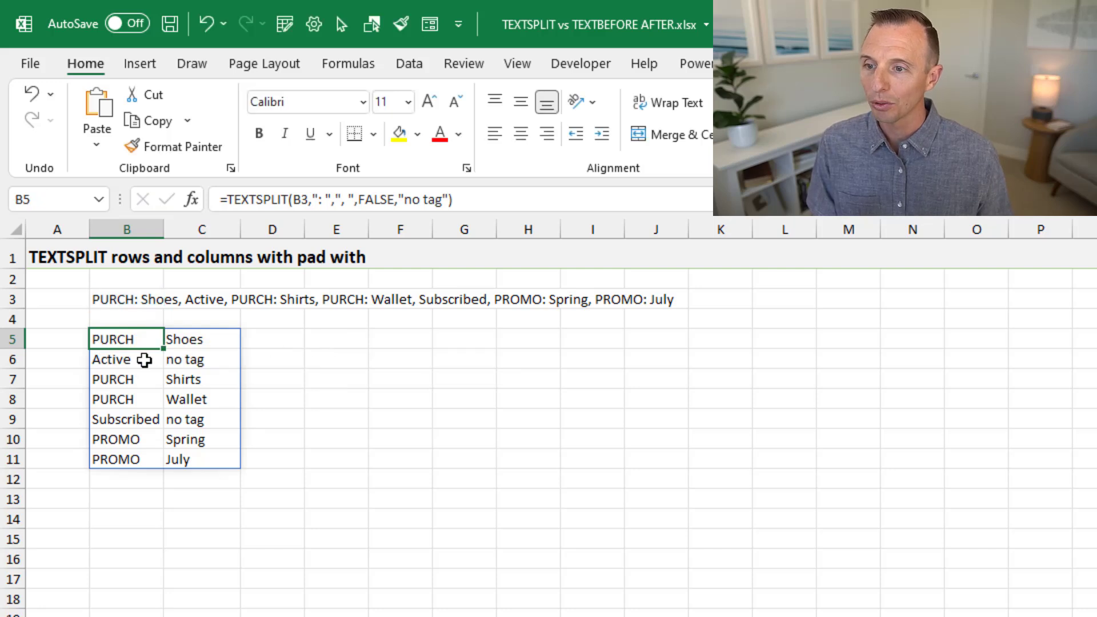